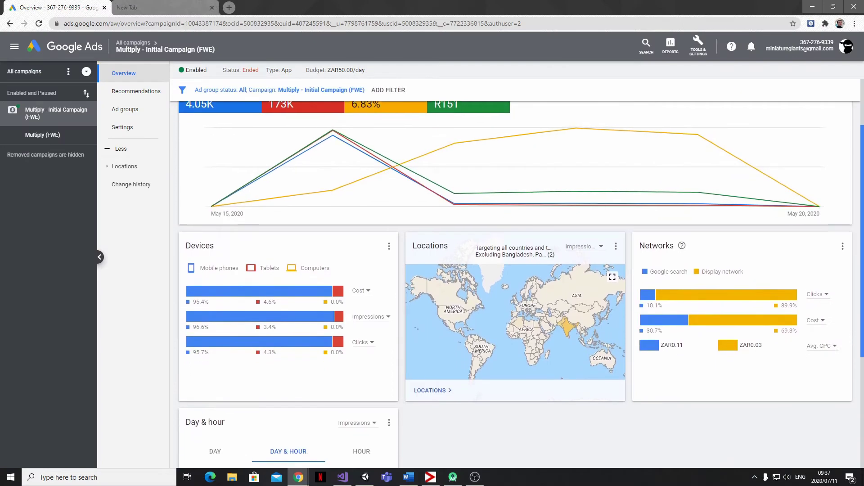
Review the Multiply campaign overview and the app's Google Play listing, including its full description.
scroll(516, 274, "down", 3)
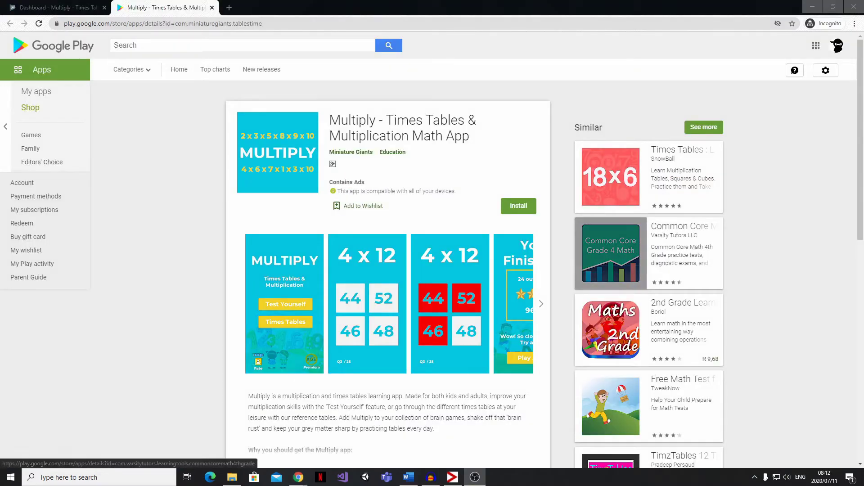
scroll(432, 250, "down", 1)
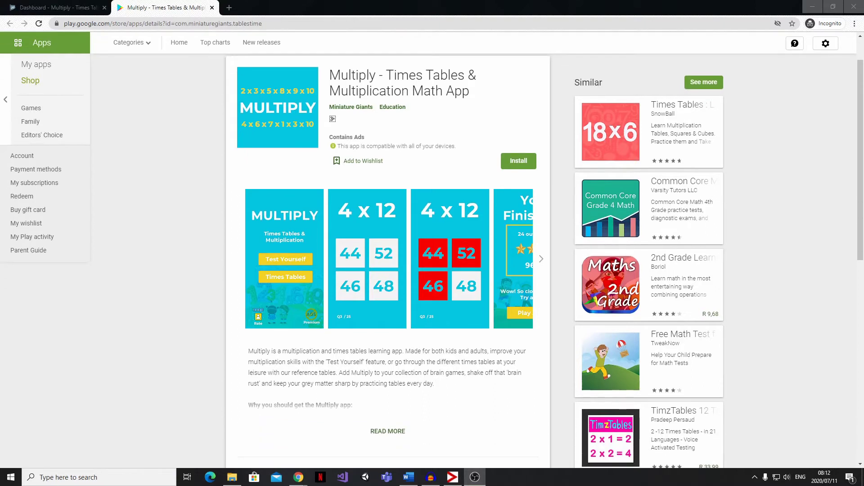
left_click(387, 432)
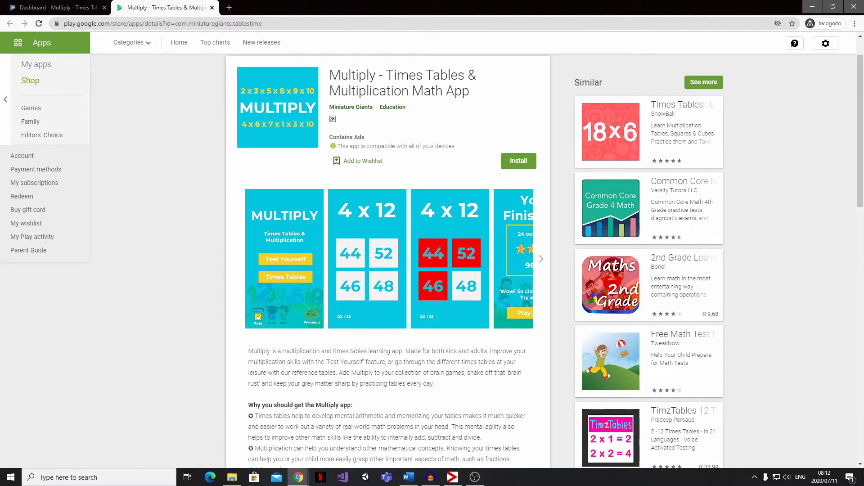
scroll(432, 261, "down", 4)
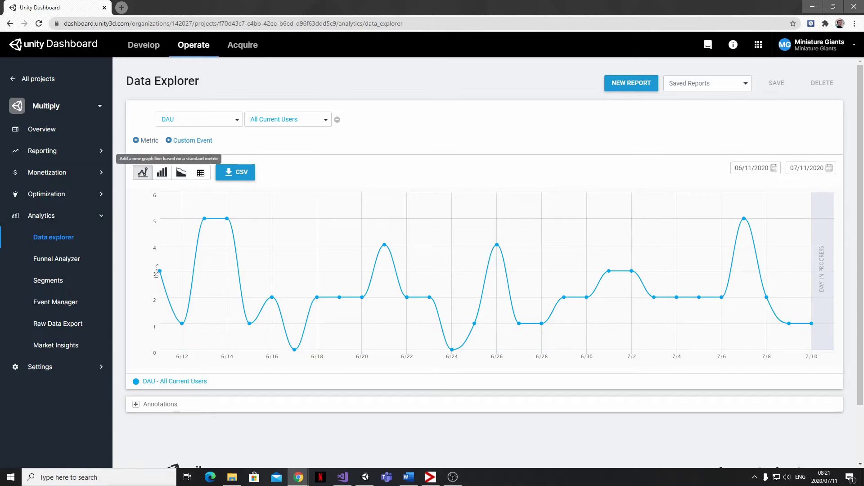
Play-test the Multiply quiz in the Unity editor by answering the 5 x 2 question with 10.
left_click(137, 141)
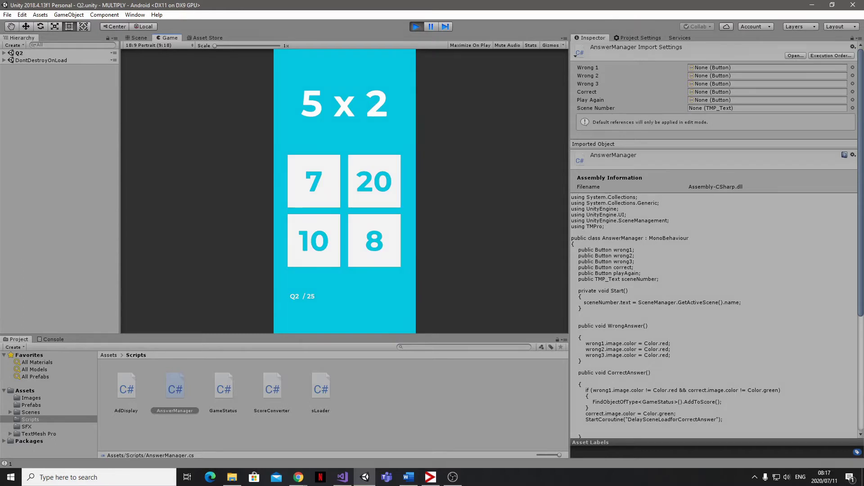
key("Return")
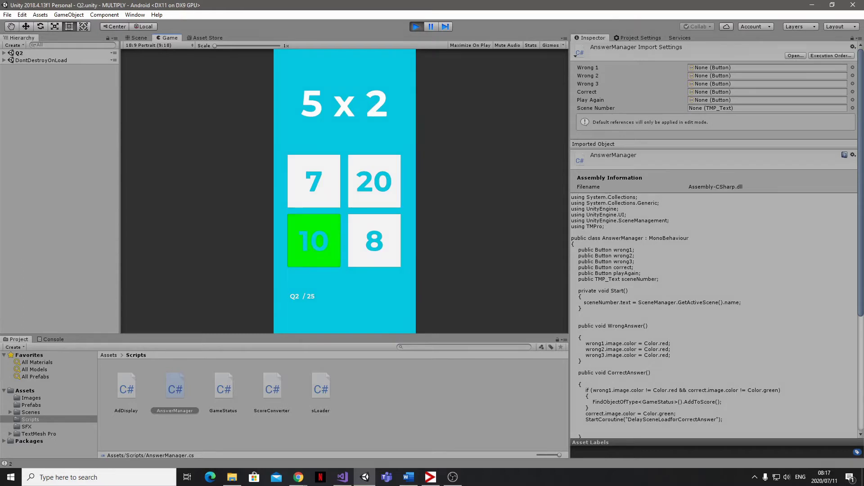
left_click(374, 241)
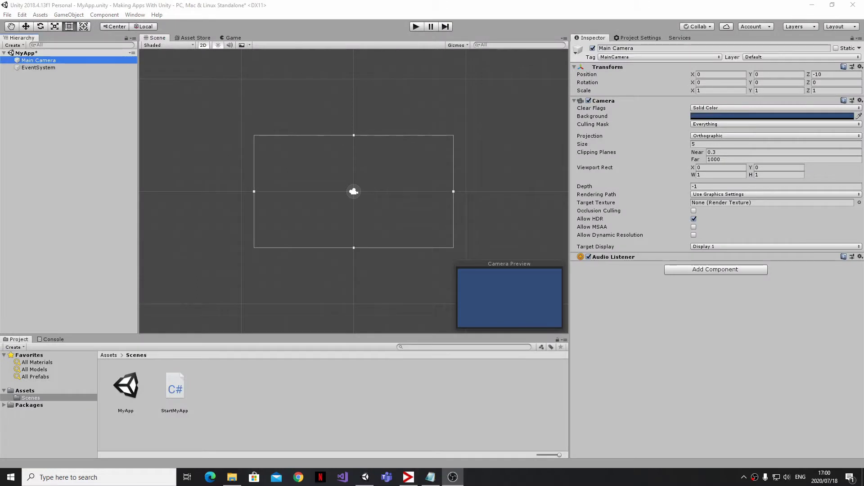
Switch the project's build platform to Android in the Build Settings and close the dialog.
left_click(7, 15)
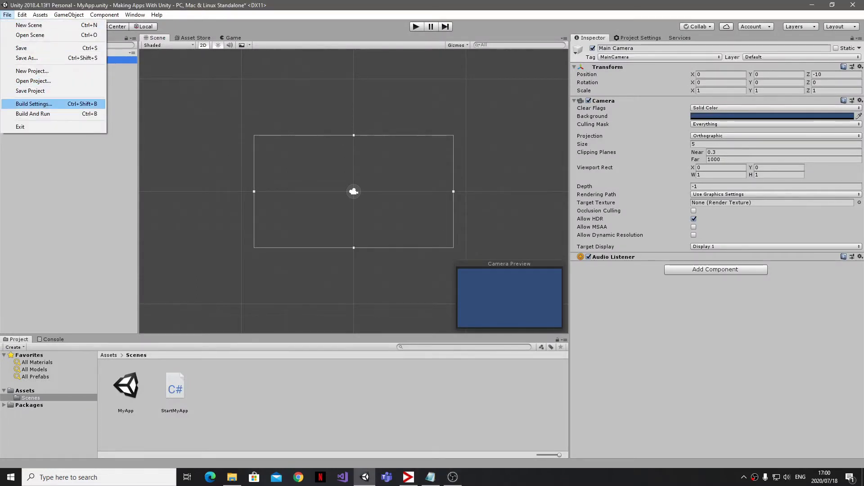
left_click(34, 104)
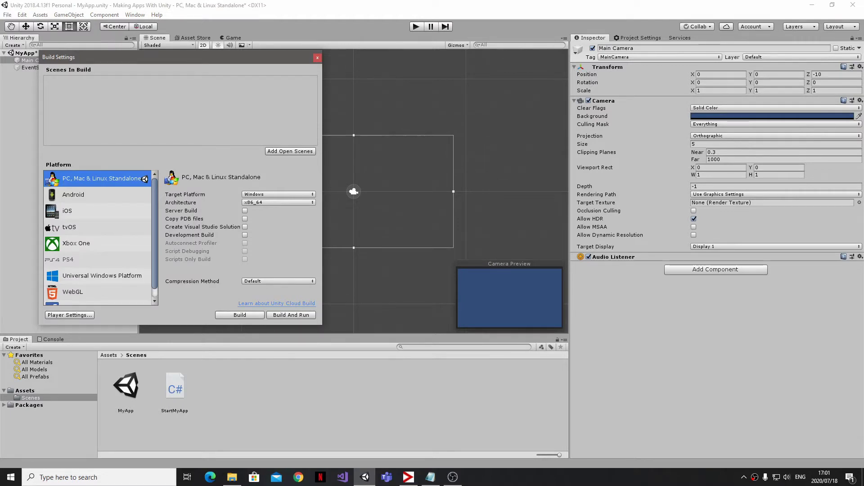
left_click(73, 195)
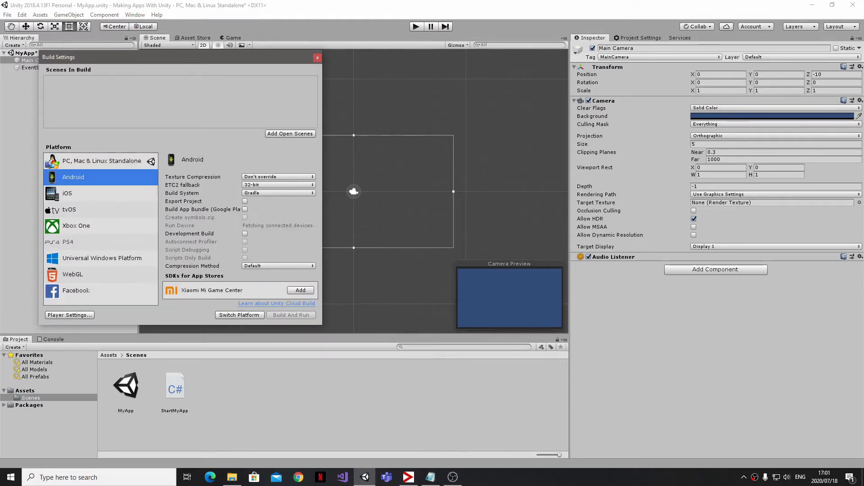
left_click(239, 315)
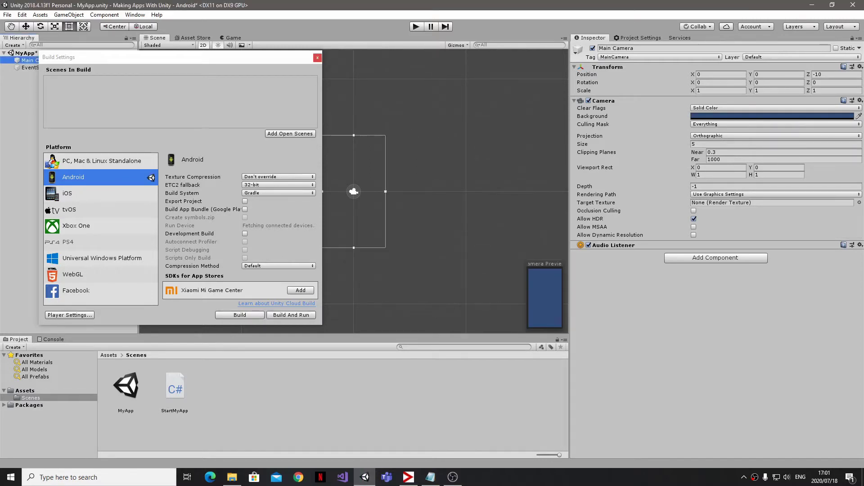
left_click(318, 57)
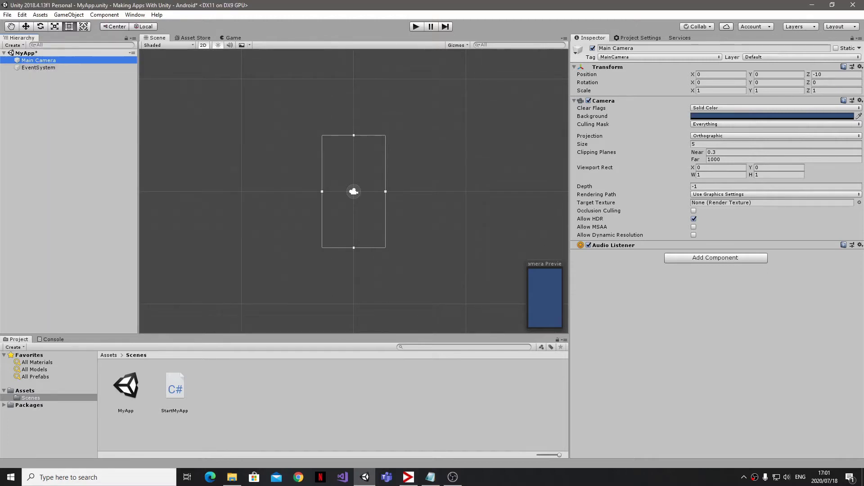
Check the camera frame and the Game view's available aspect ratios, and return to the Scene view.
scroll(358, 233, "up", 9)
middle_click_drag(359, 233, 339, 264)
scroll(264, 195, "up", 4)
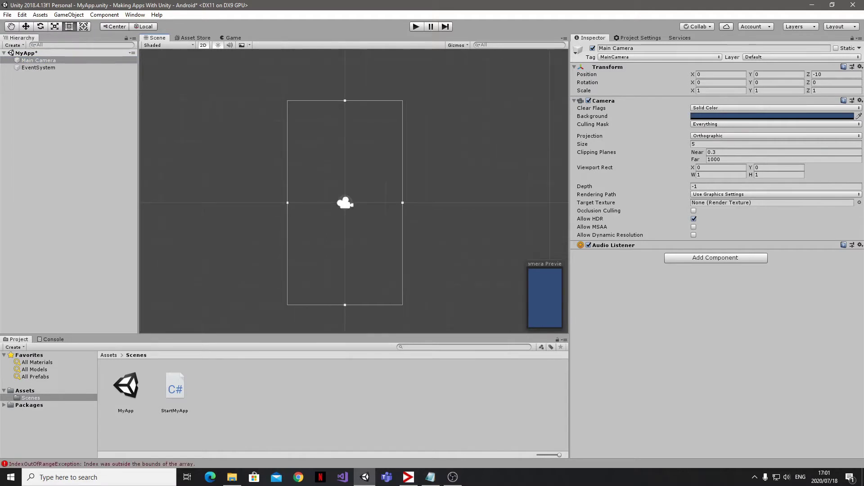
key("ctrl+2")
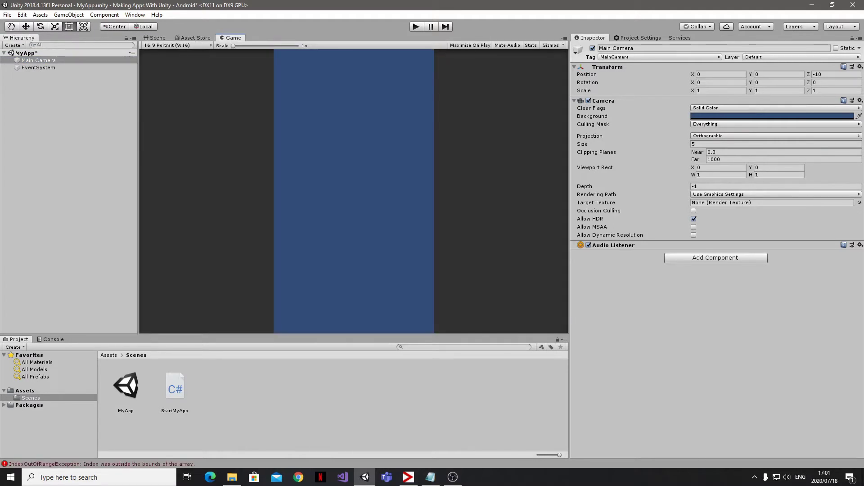
left_click(177, 45)
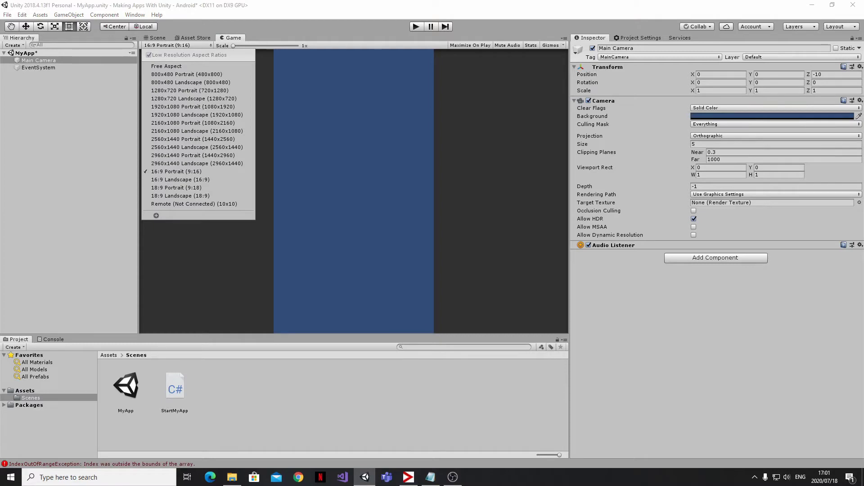
key("Escape")
key("ctrl+1")
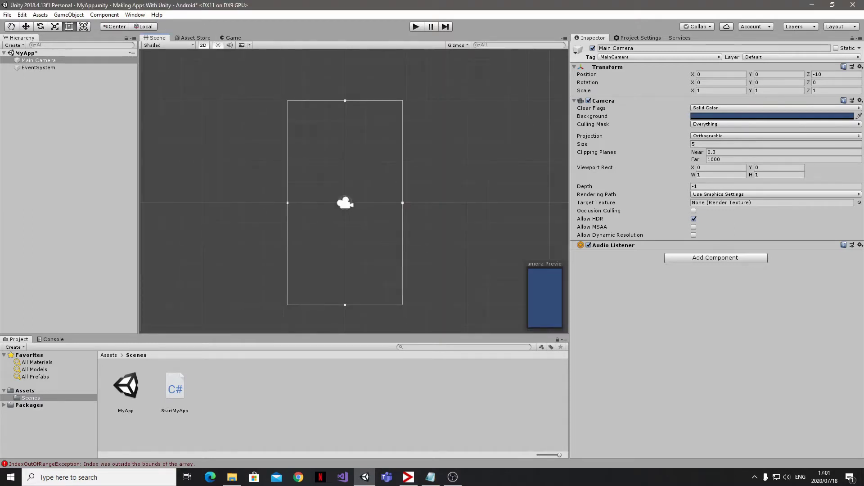
Add a UI Canvas to the MyApp scene and frame it in the Scene view.
right_click(38, 134)
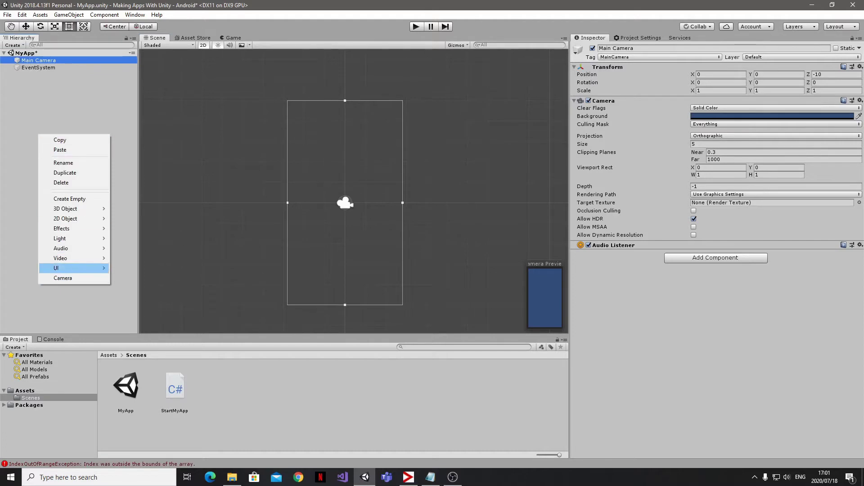
mouse_move(67, 268)
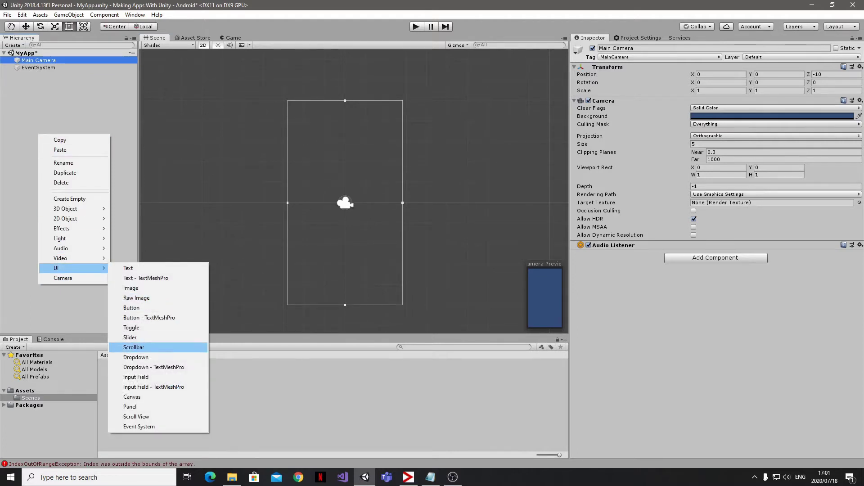
left_click(135, 396)
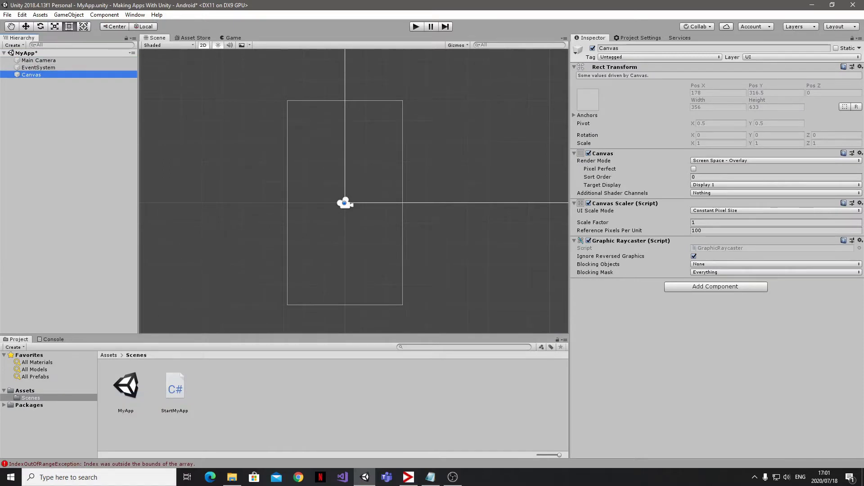
key("f")
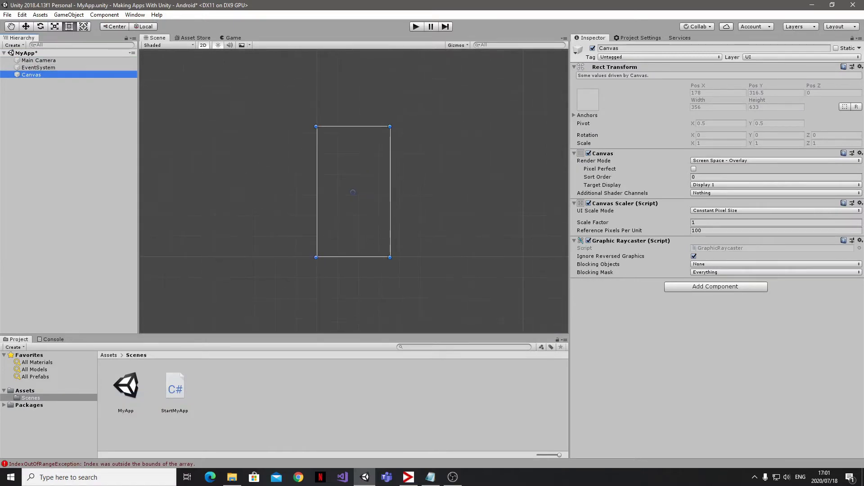
Compare the Main Camera's frame with the Canvas area in the Scene view, ending with the Canvas selected.
double_click(39, 60)
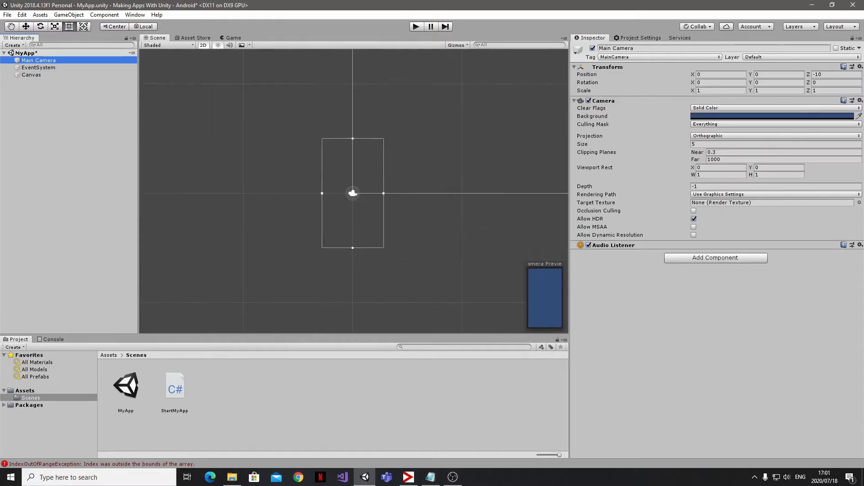
scroll(208, 167, "down", 8)
scroll(207, 130, "down", 3)
middle_click_drag(207, 131, 164, 209)
scroll(165, 203, "down", 3)
double_click(31, 74)
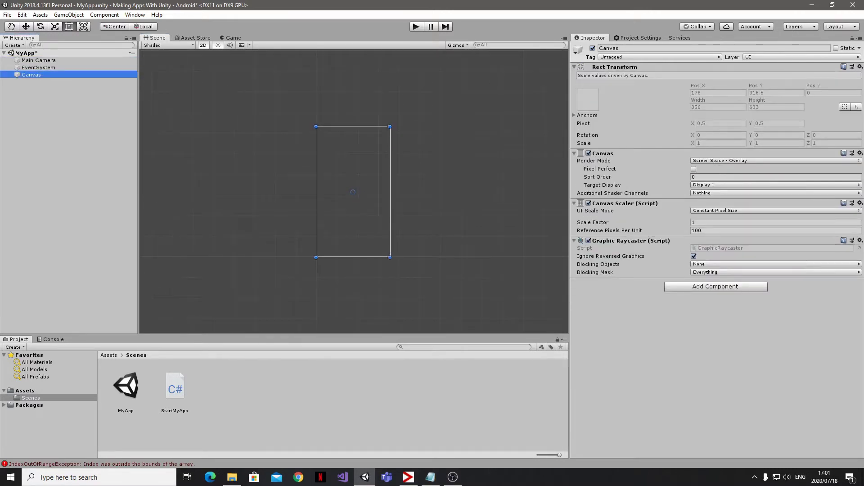
scroll(303, 204, "up", 3)
middle_click_drag(302, 204, 210, 196)
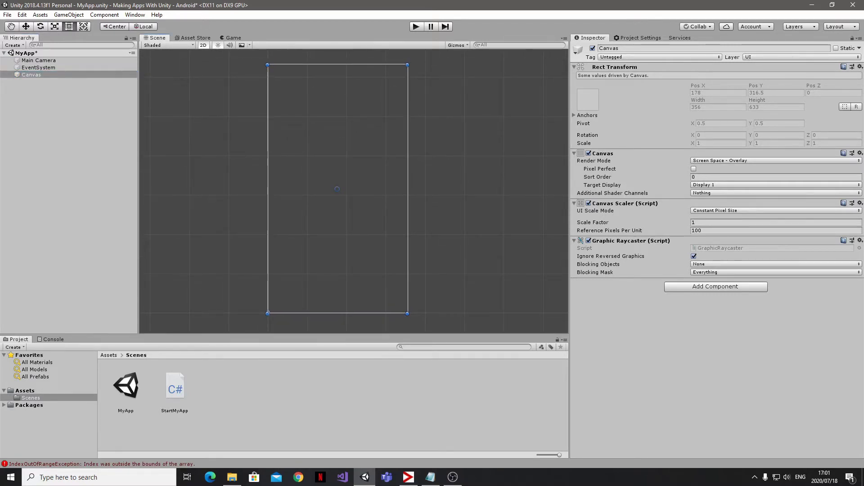
Set the Canvas Scaler to Scale With Screen Size with a reference resolution of 360 by 640.
left_click(766, 210)
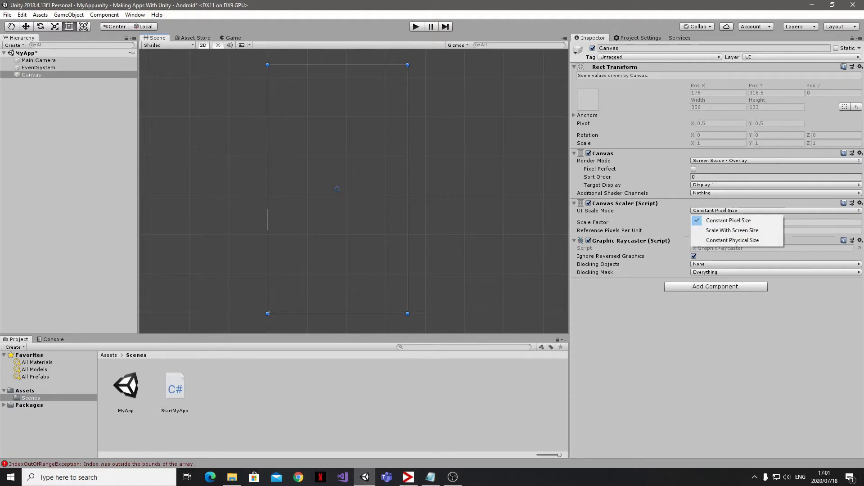
left_click(733, 230)
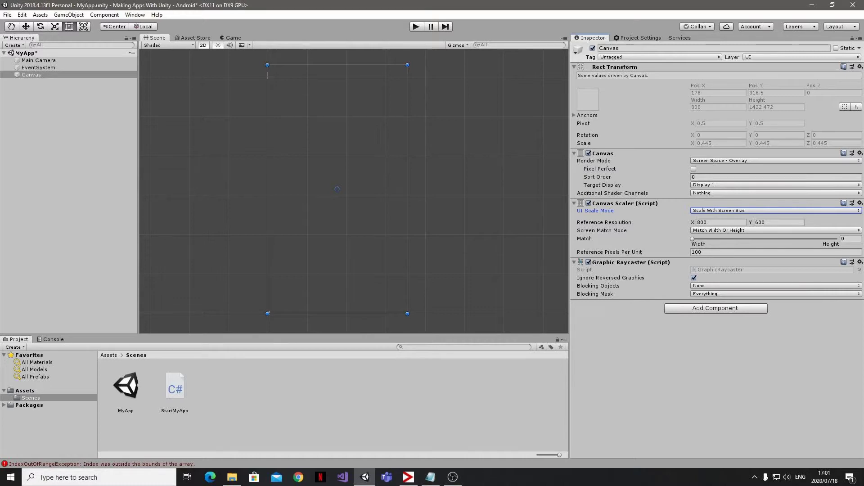
key("Tab")
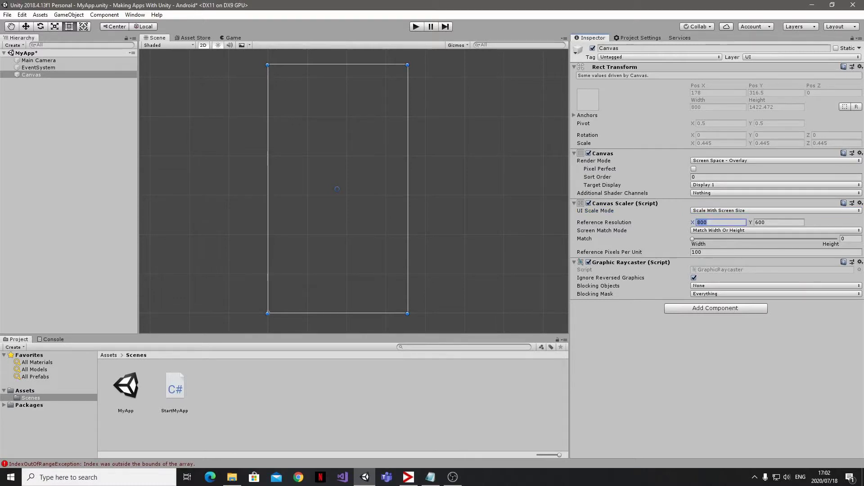
type("360")
key("Tab")
type("640")
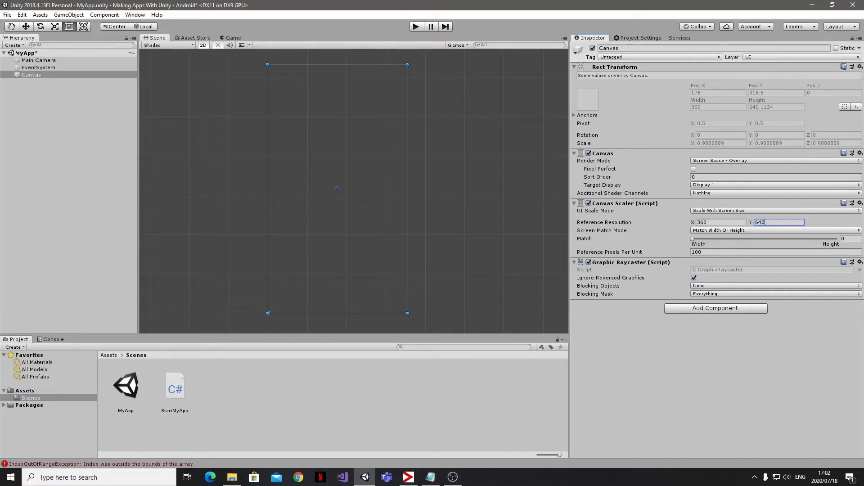
left_click(268, 313)
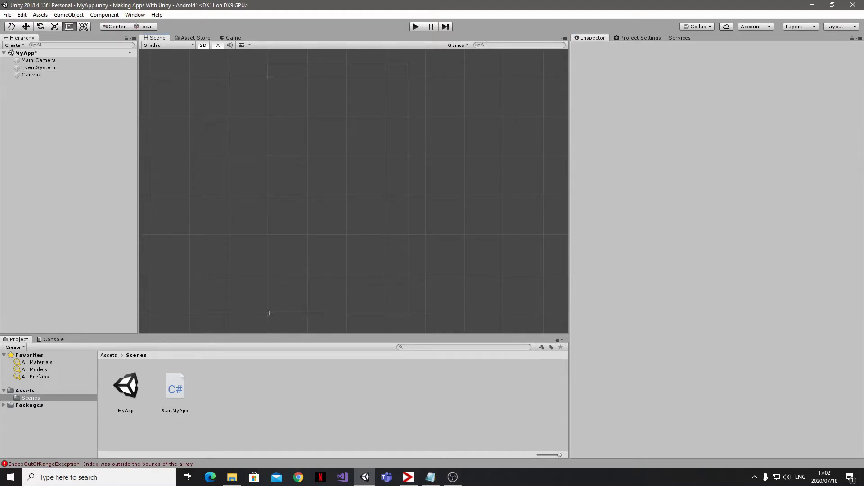
Add a UI Image under the Canvas and stretch it over the whole canvas, about 360 by 640.
left_click(28, 75)
right_click(28, 75)
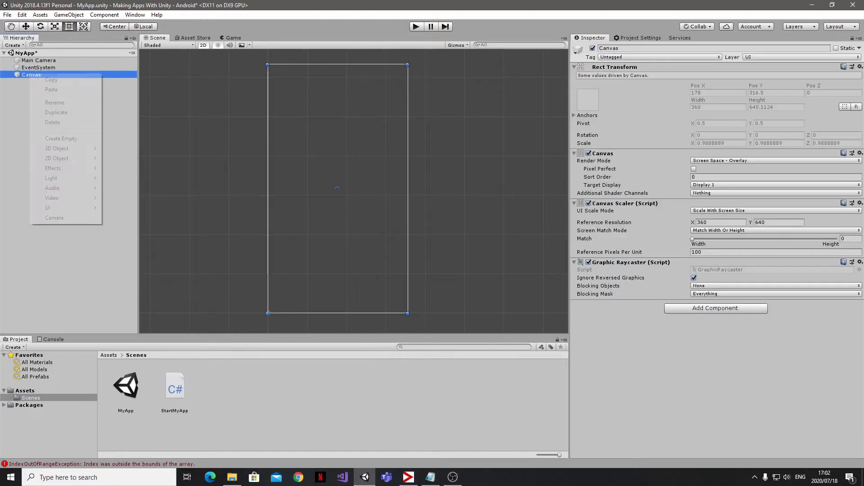
mouse_move(68, 207)
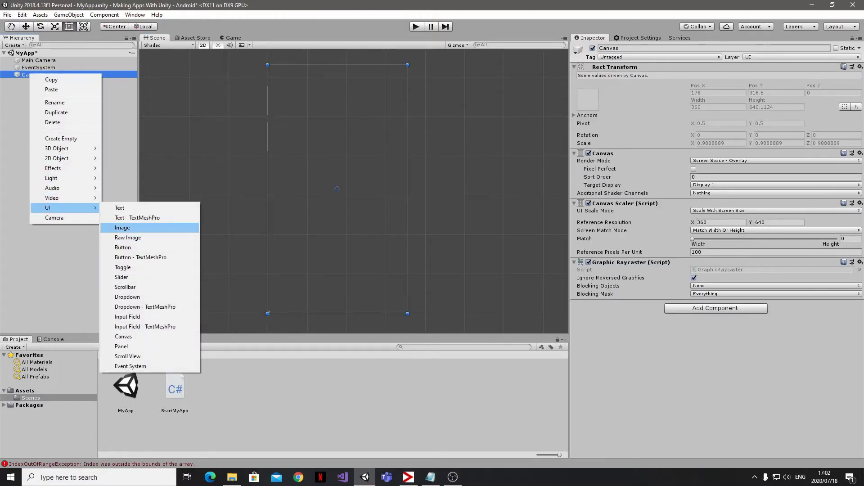
left_click(122, 228)
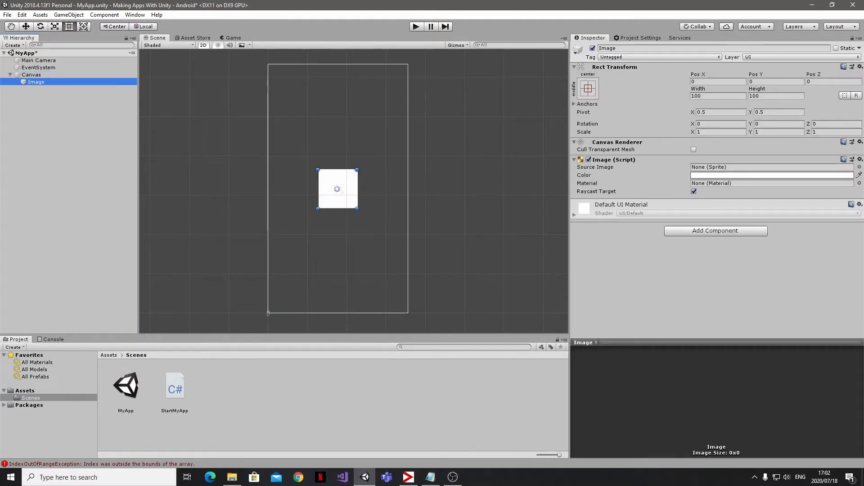
left_click_drag(338, 189, 267, 64)
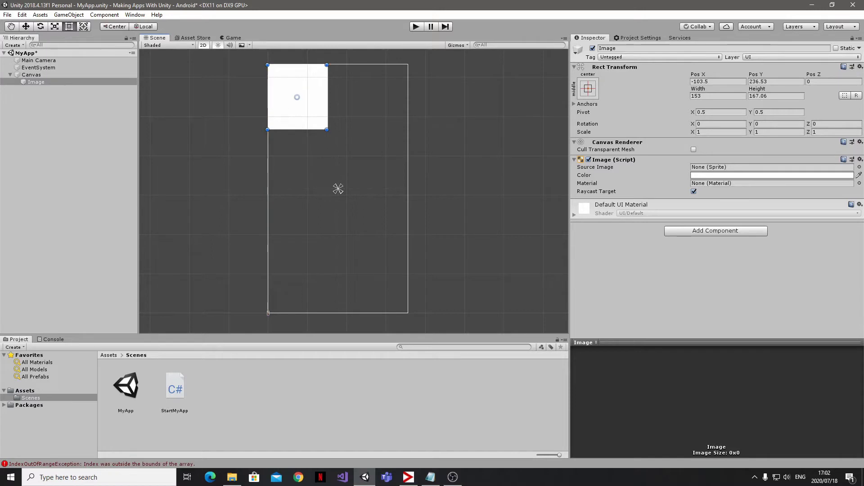
left_click_drag(327, 130, 408, 313)
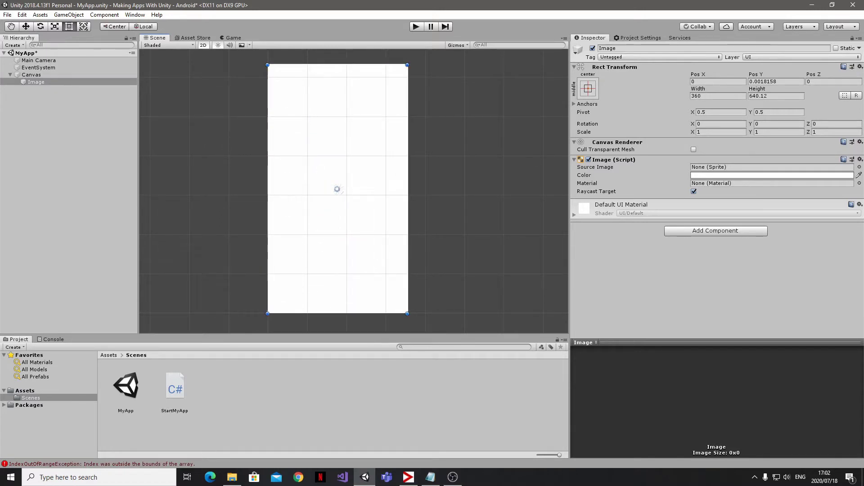
Change the full-screen Image's colour from white to a light cyan blue.
left_click(36, 82)
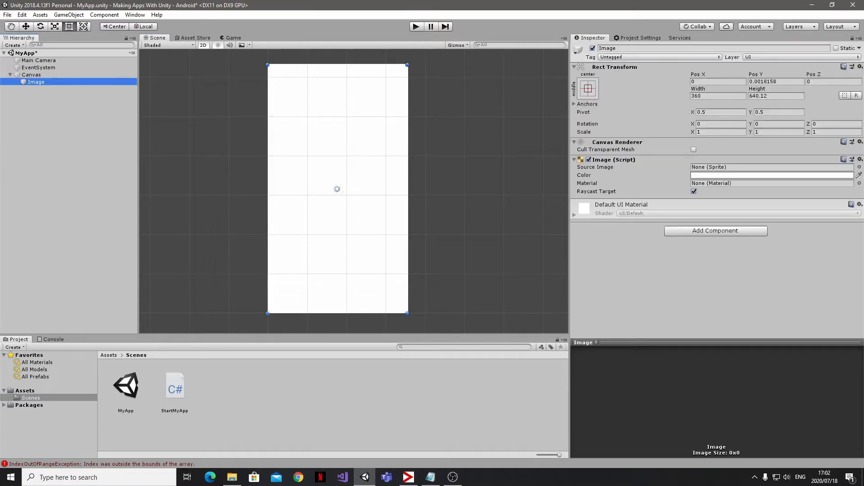
left_click(772, 176)
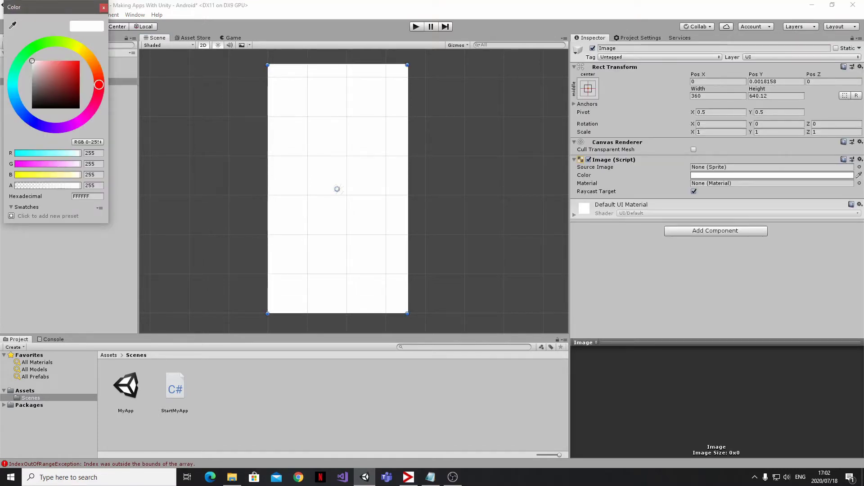
left_click_drag(12, 84, 14, 92)
left_click_drag(32, 60, 70, 67)
key("Return")
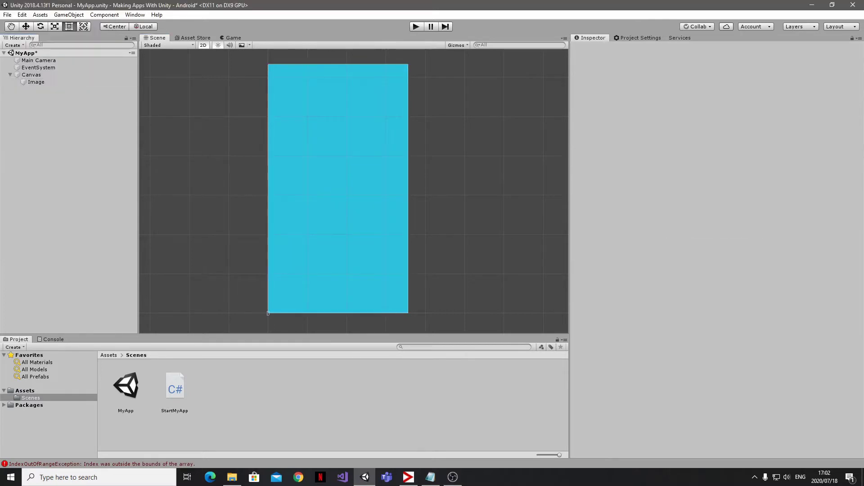
Rename the full-screen Image object under the Canvas as Background.
left_click(36, 82)
left_click(714, 48)
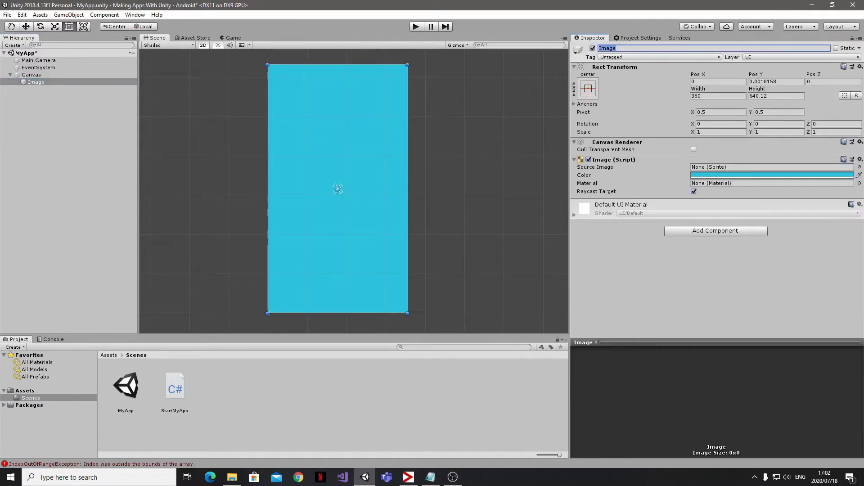
type("Background")
key("Return")
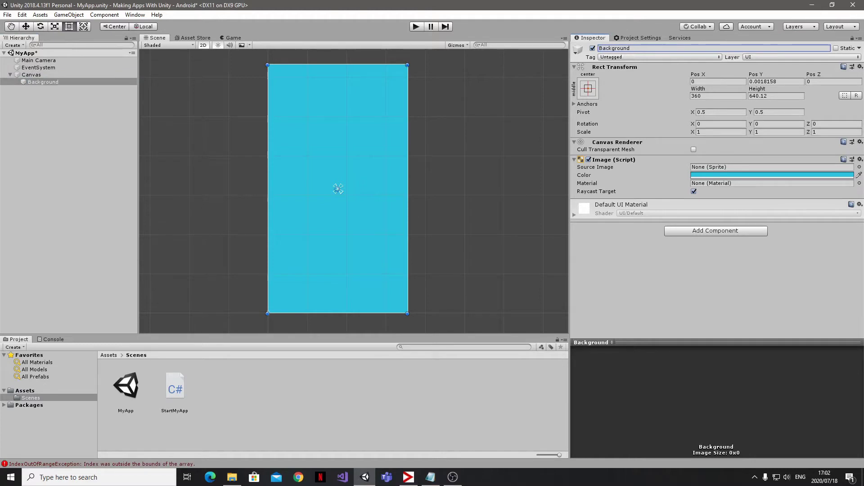
Add a UI Text as a child of Background and name it AppTitle.
left_click(39, 82)
right_click(40, 81)
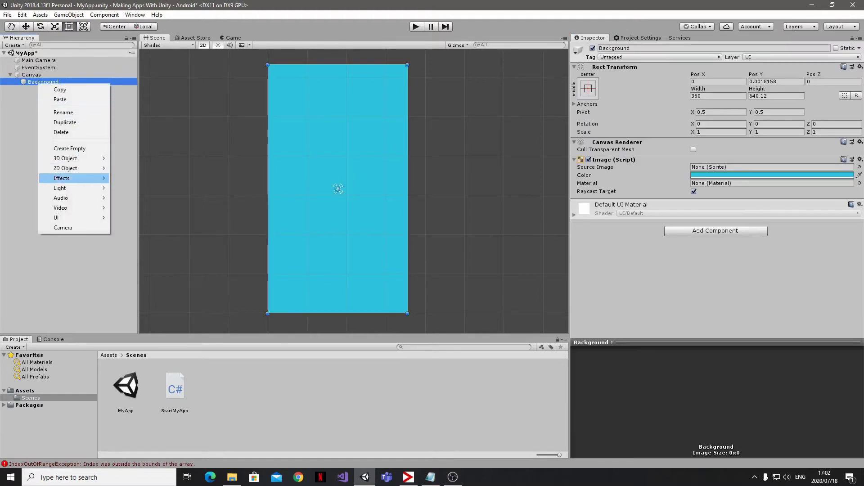
mouse_move(57, 217)
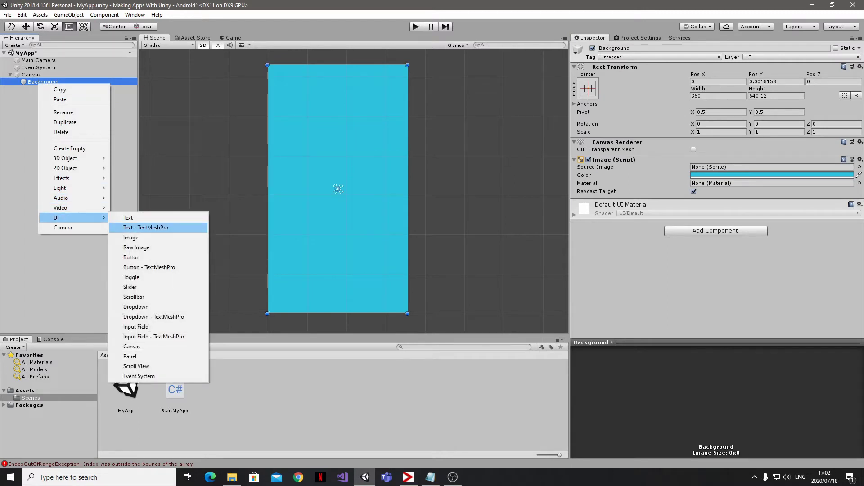
left_click(128, 218)
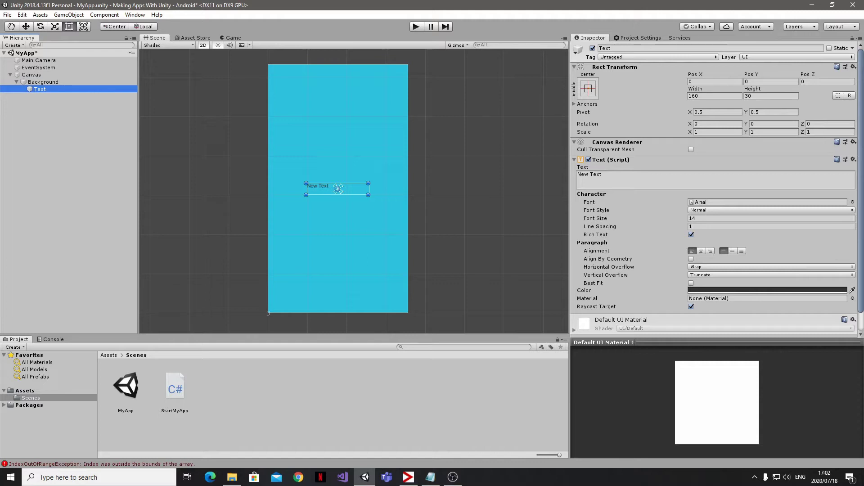
left_click(710, 48)
type("AppTitle")
key("Return")
Set the AppTitle object's displayed text to "My App".
left_click(589, 174)
type("My A")
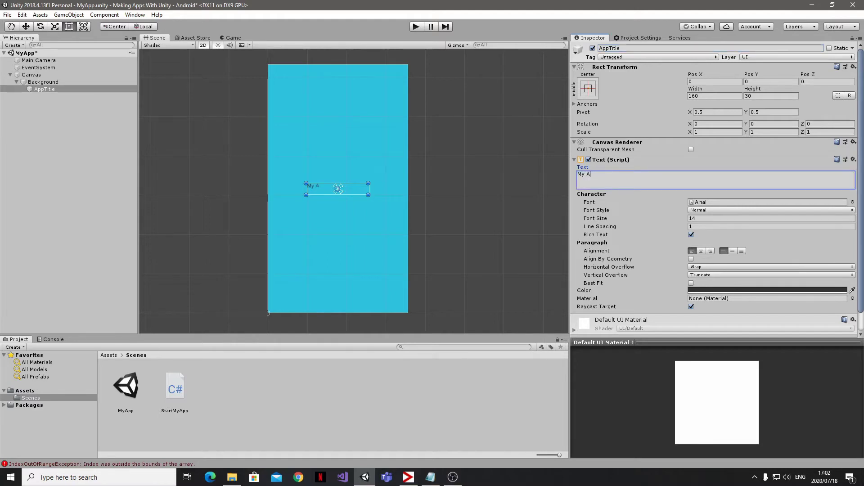
type("pp")
Enlarge the AppTitle text box to about 360 by 48.5 and set its font size to 42.
left_click(771, 218)
type("48")
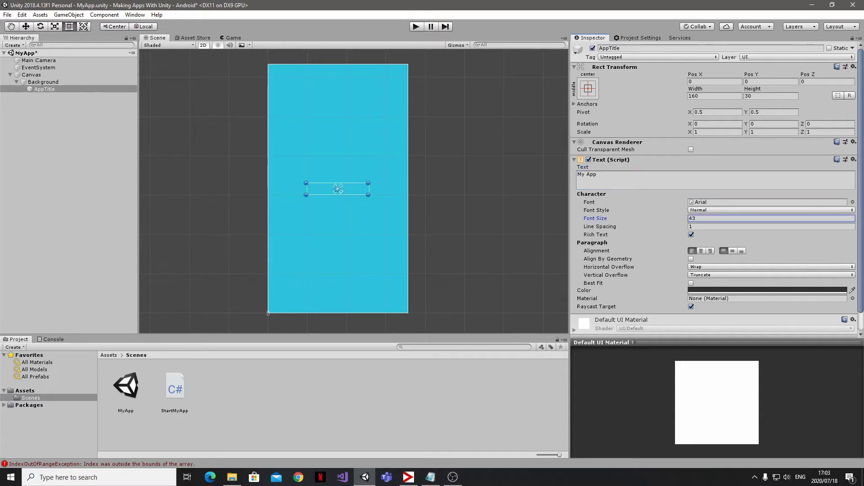
key("BackSpace")
key("BackSpace")
type("37")
left_click_drag(368, 194, 408, 204)
left_click_drag(326, 209, 288, 208)
left_click_drag(689, 218, 697, 219)
type("42")
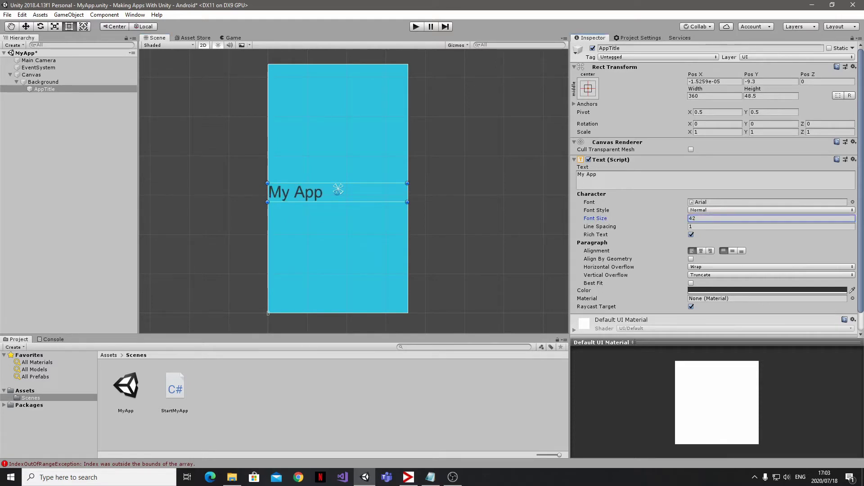
Centre the AppTitle text horizontally and vertically in its box and colour it white.
left_click(701, 251)
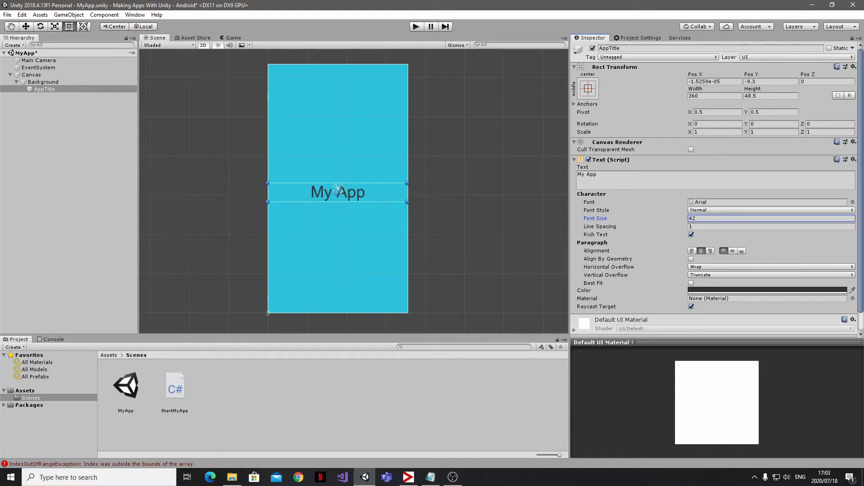
left_click(732, 251)
left_click(767, 290)
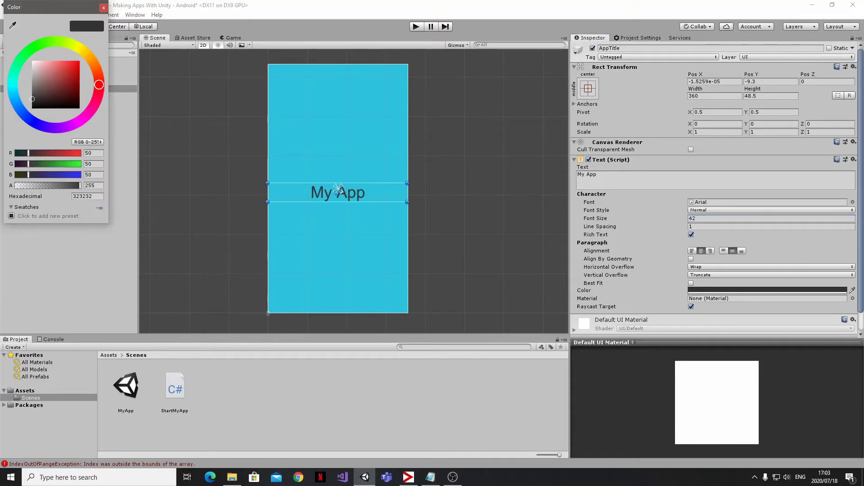
left_click_drag(32, 99, 32, 61)
left_click(103, 7)
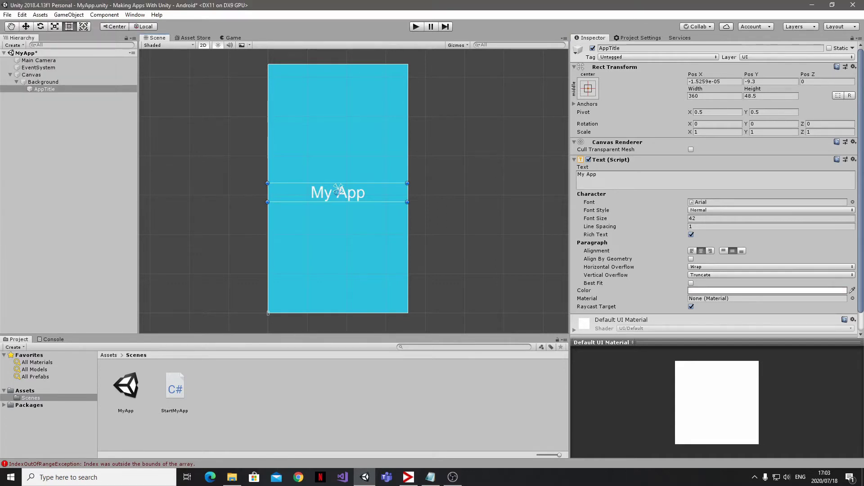
Move AppTitle up near the top edge of the canvas, about Y 267, and anchor it to the top centre.
key("w")
left_click_drag(338, 157, 338, 50)
left_click(588, 89)
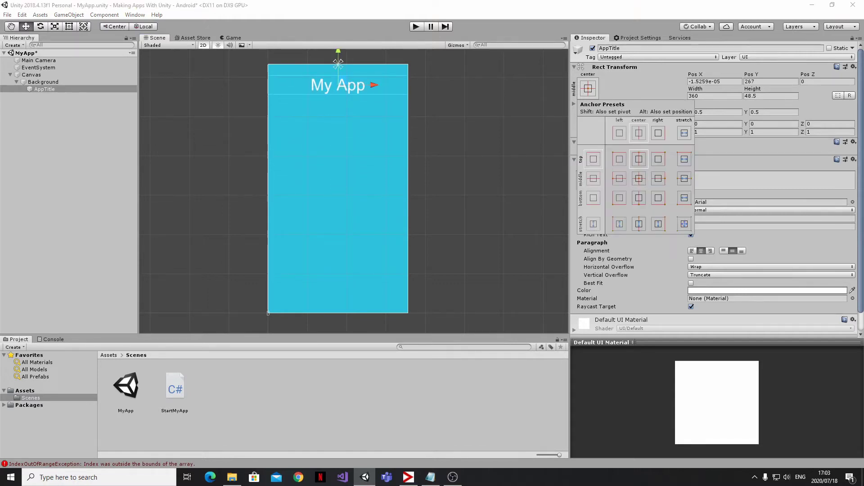
left_click(639, 159)
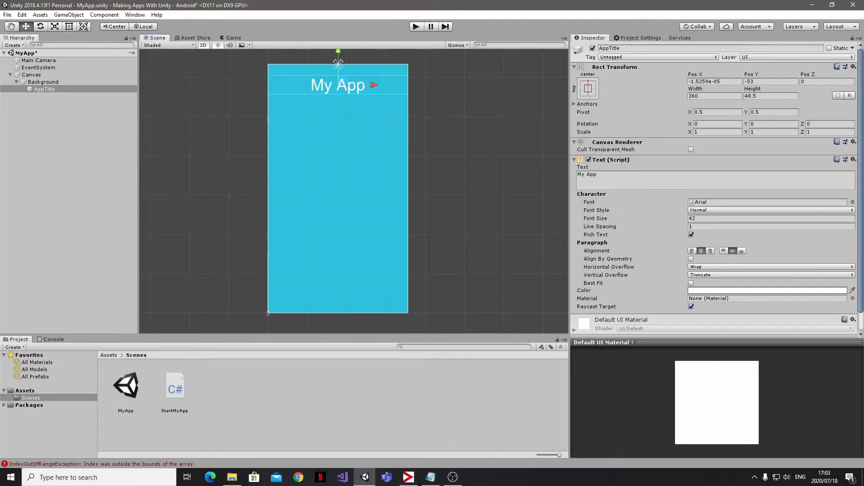
Add a UI Button as a child of Background and set its size to 200 wide by 60 high.
left_click(44, 81)
right_click(37, 82)
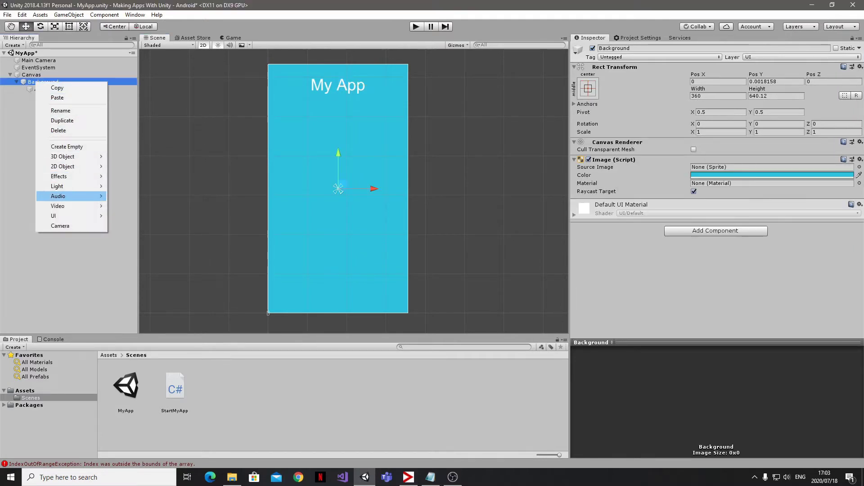
mouse_move(68, 216)
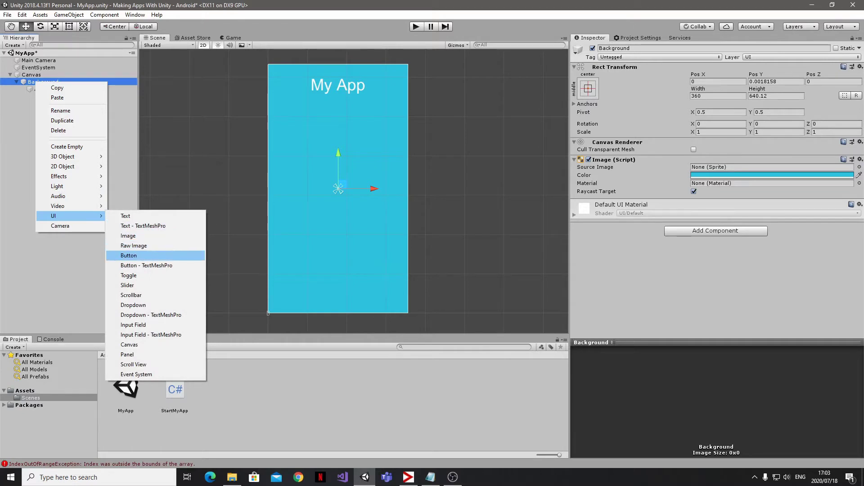
left_click(129, 255)
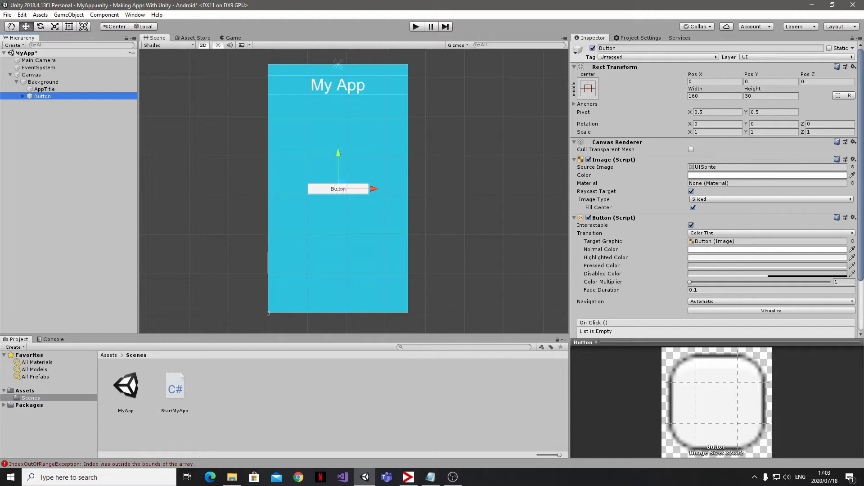
left_click(714, 96)
type("200")
key("Tab")
type("60")
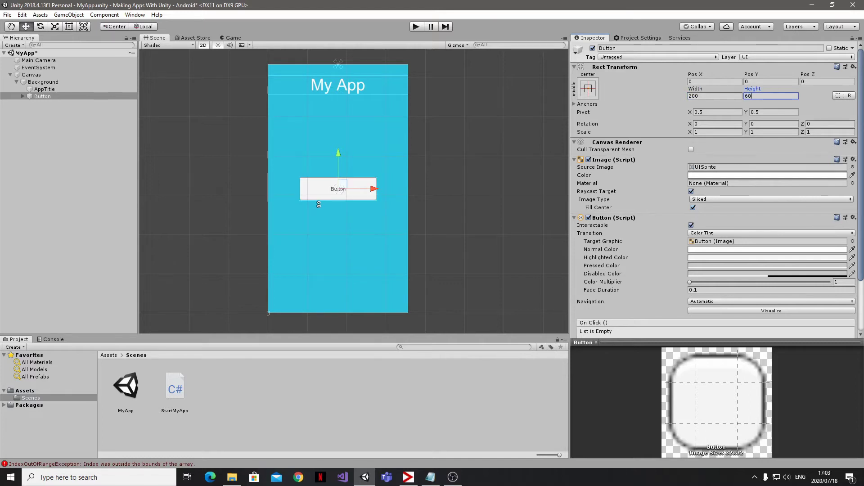
Set the button's label text to "Start" with a font size of 29.
left_click(23, 96)
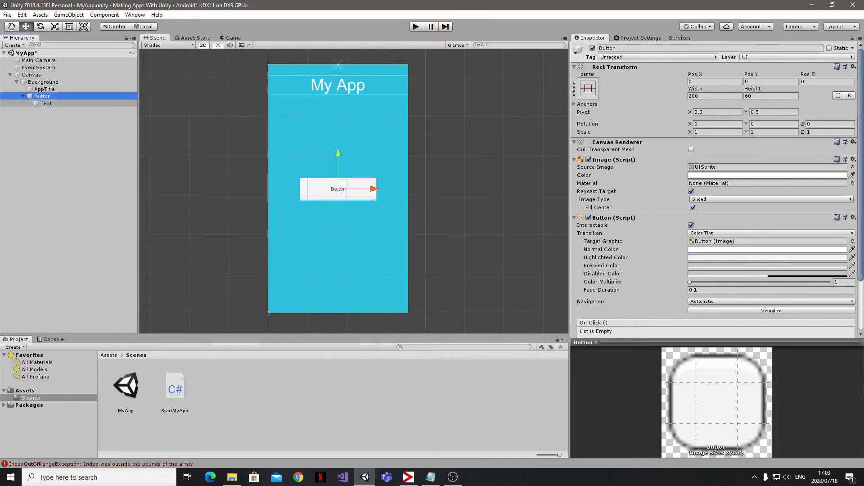
left_click(46, 103)
left_click(586, 174)
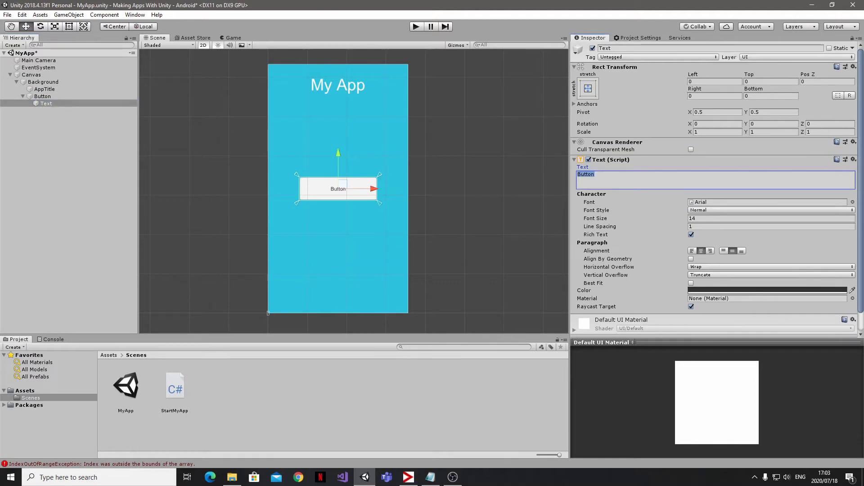
type("Start")
left_click_drag(596, 218, 602, 218)
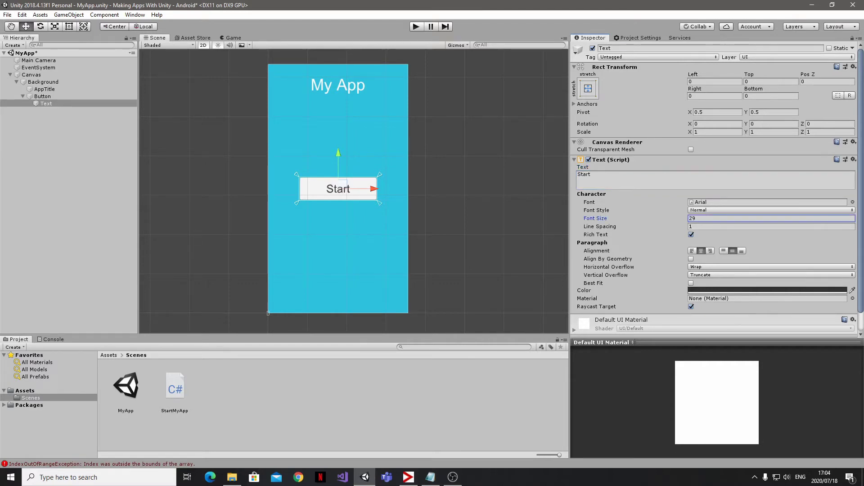
Match the Start label's colour to the blue background using the eyedropper, and briefly preview the scene in Play mode.
left_click(767, 291)
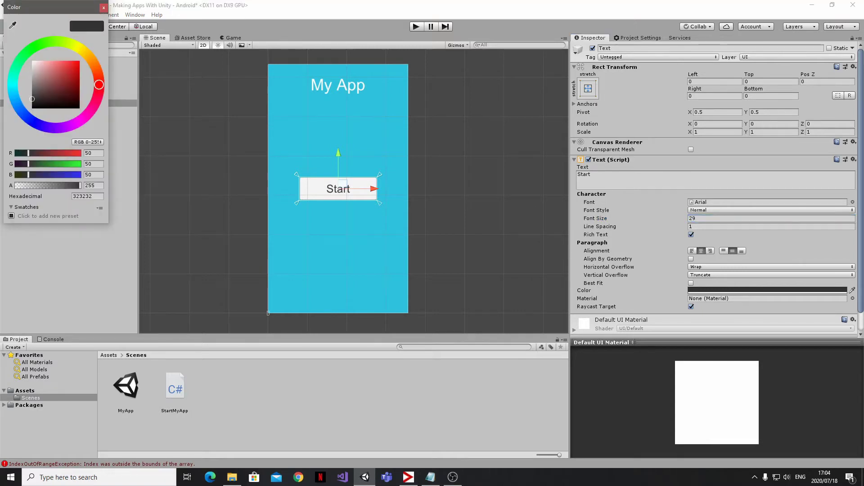
left_click(852, 291)
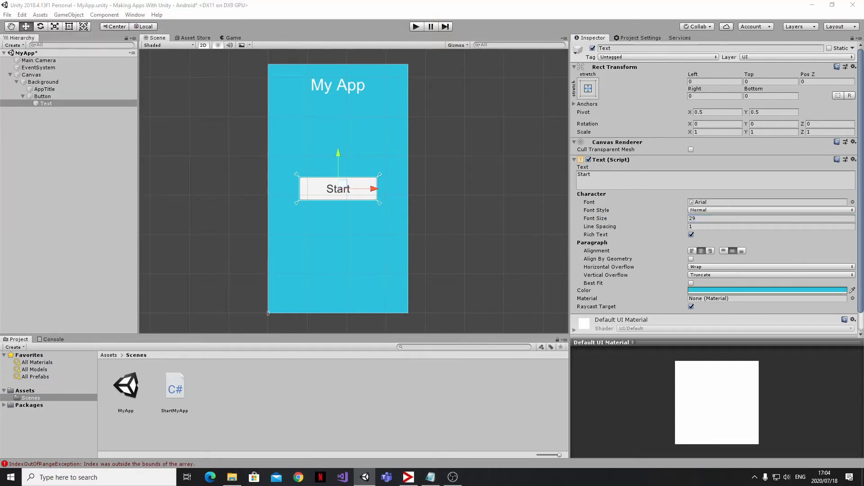
left_click(383, 135)
left_click(468, 158)
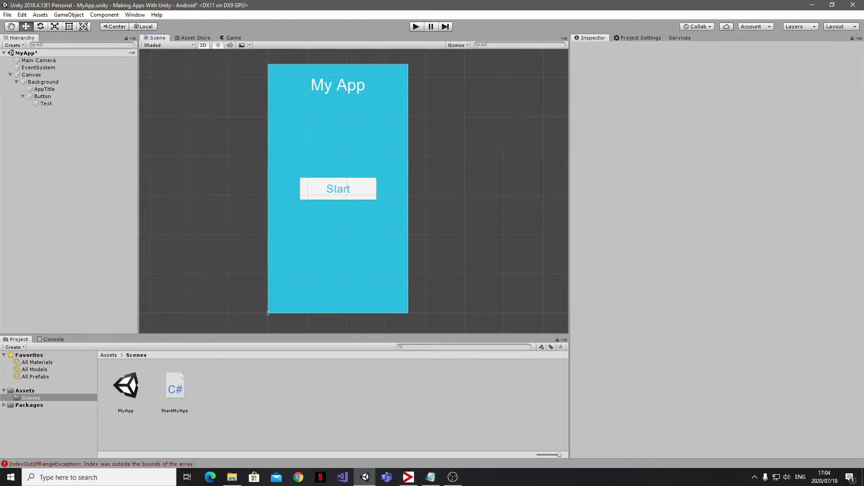
key("ctrl+p")
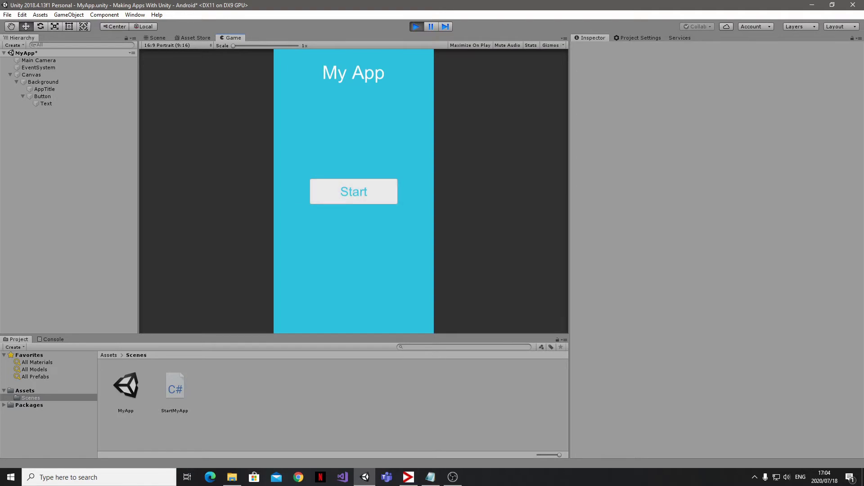
key("ctrl+p")
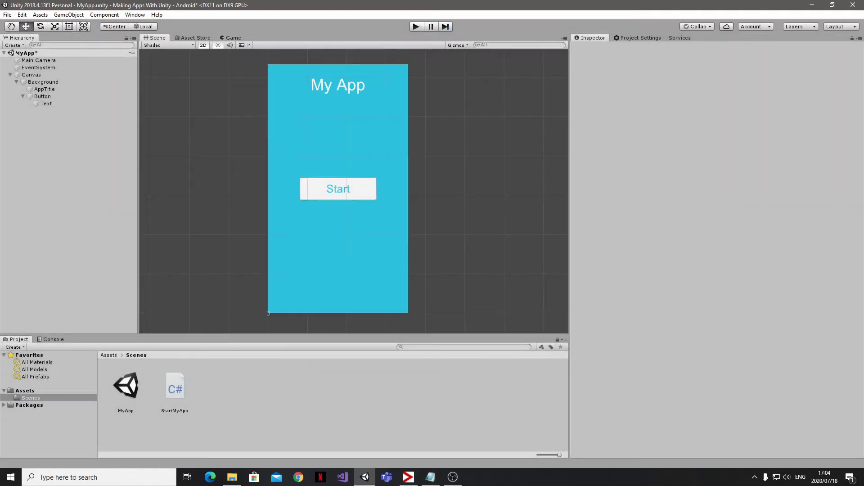
Add an empty On Click event entry to the Start button, leaving its object unassigned.
left_click(42, 97)
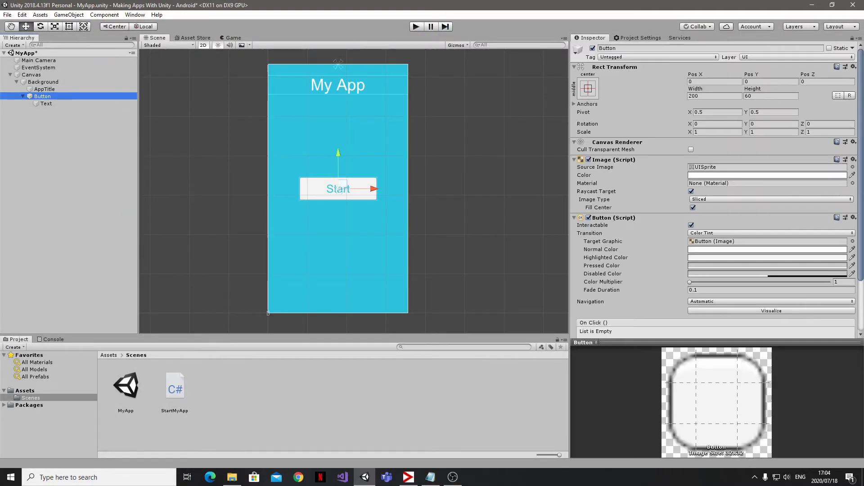
scroll(715, 189, "down", 3)
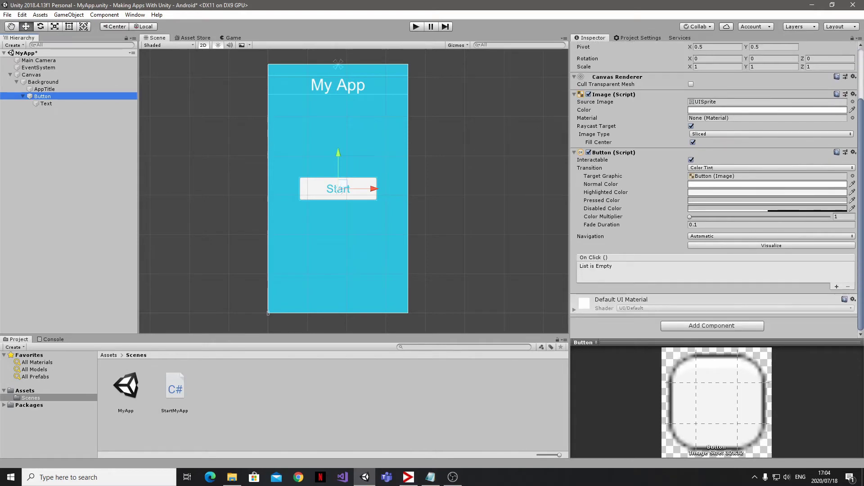
left_click(837, 287)
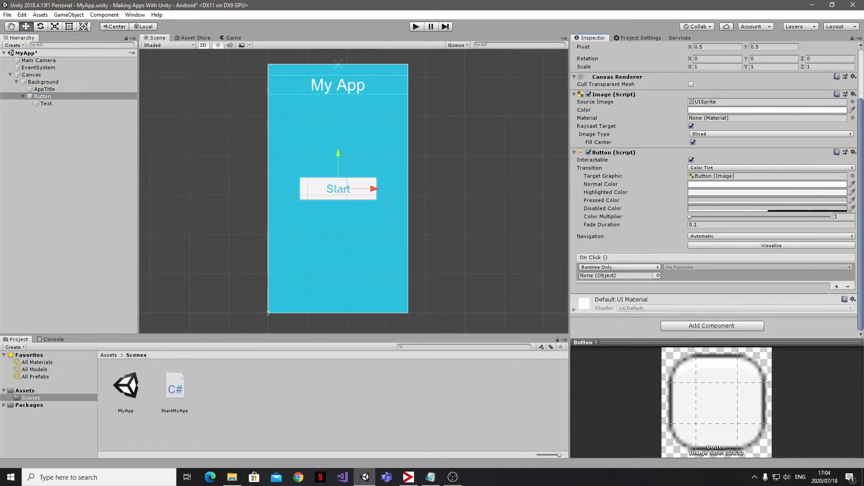
left_click(615, 276)
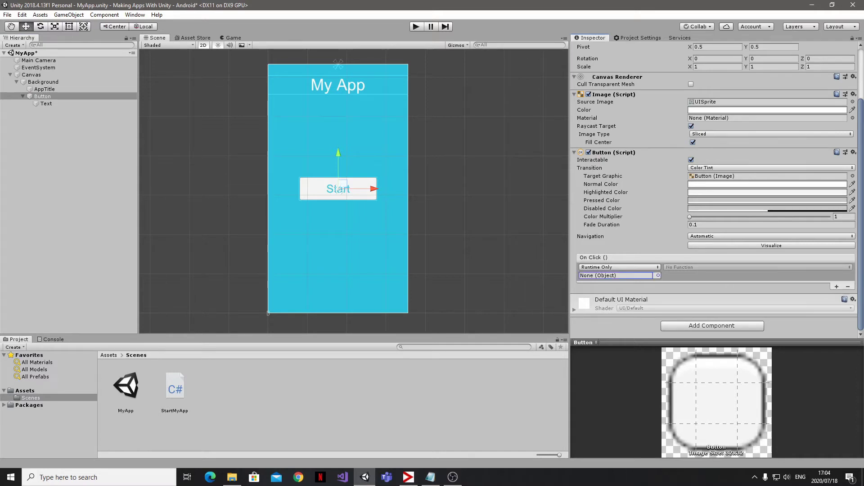
left_click(315, 401)
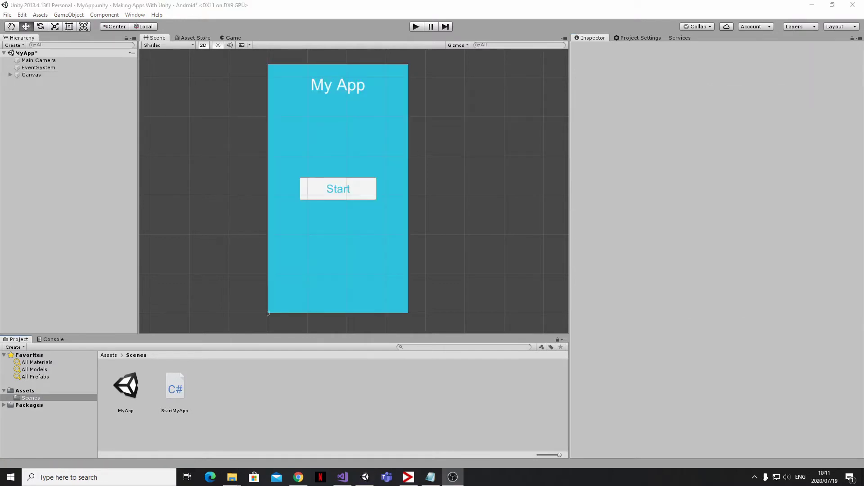
Create an empty GameObject at the scene root and name it SceneLoader.
right_click(28, 111)
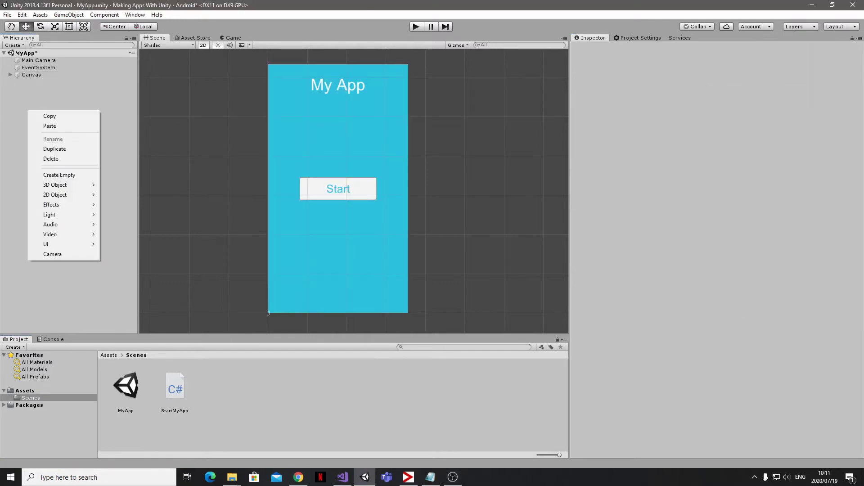
left_click(59, 175)
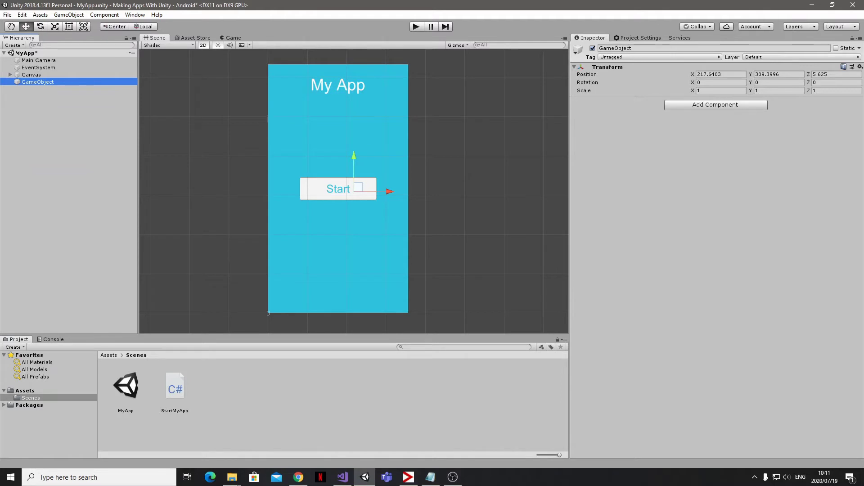
left_click(615, 48)
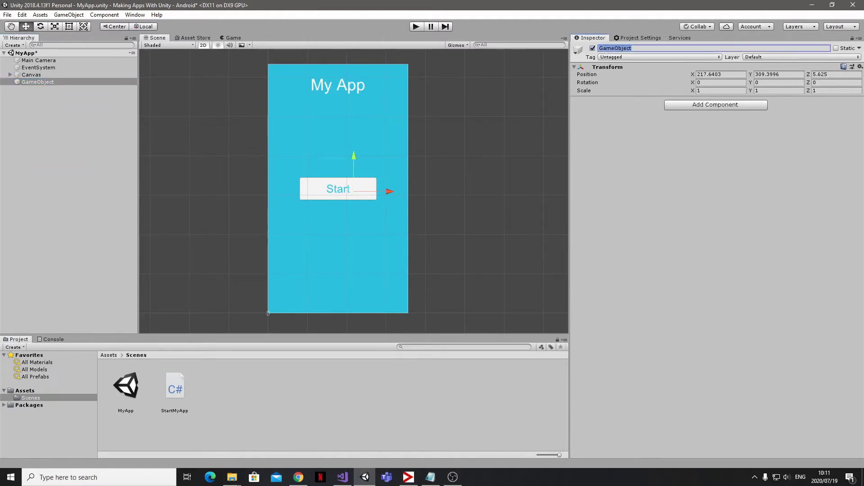
type("SceneLoader")
key("Return")
Attach the StartMyApp script to the SceneLoader object and check its components.
left_click(175, 386)
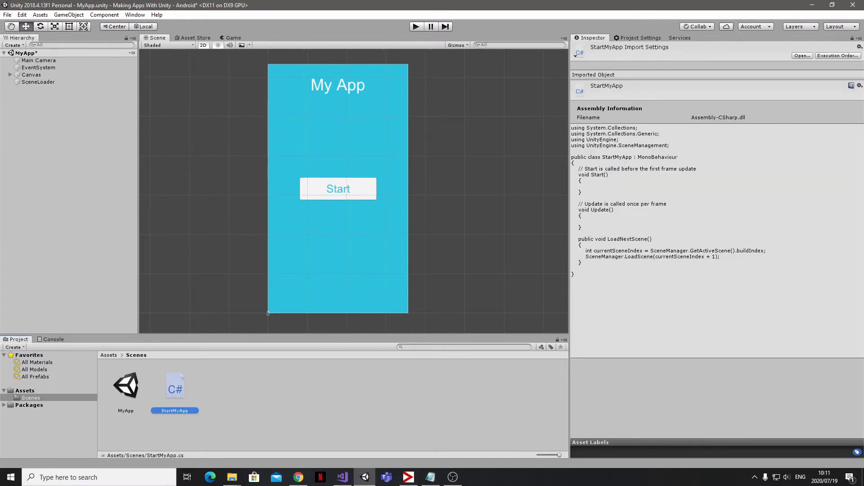
left_click_drag(175, 385, 39, 82)
left_click(38, 82)
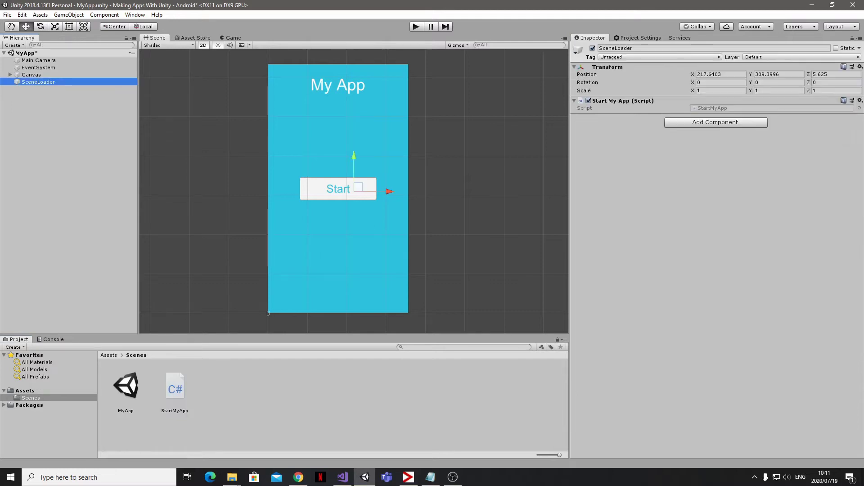
Open the StartMyApp script in Visual Studio, review its SceneManagement import and LoadNextScene code, save it, and return to Unity.
double_click(175, 388)
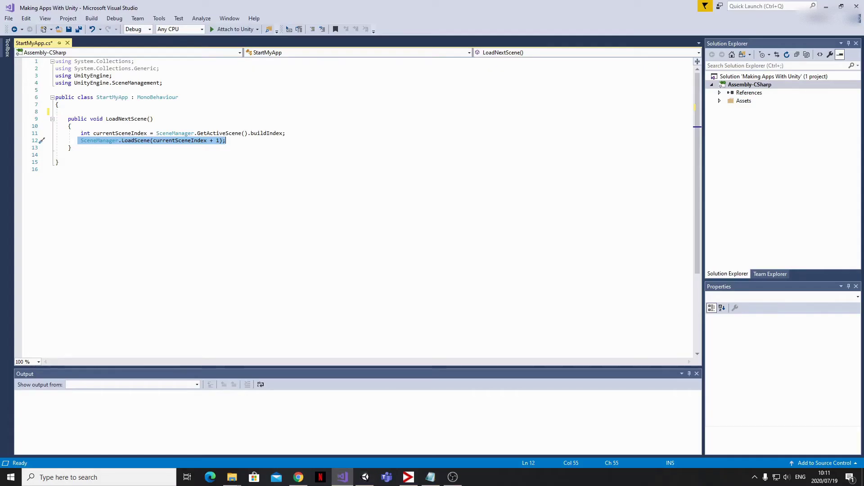
left_click(56, 169)
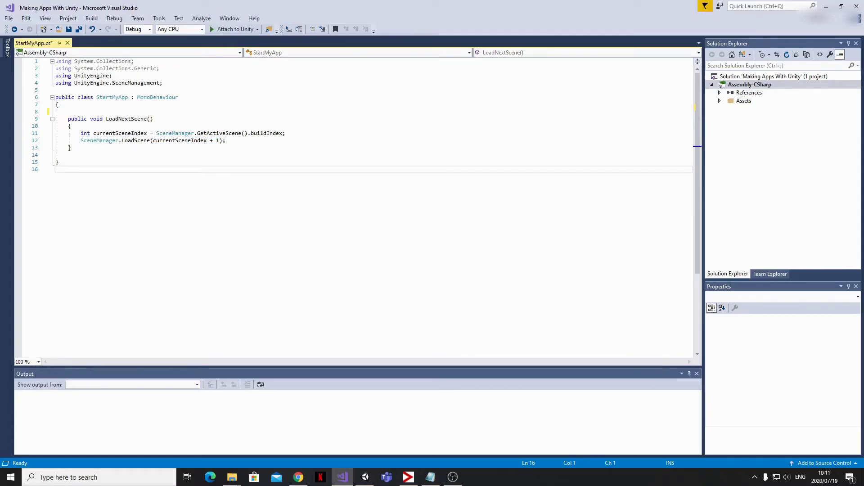
left_click_drag(55, 83, 164, 89)
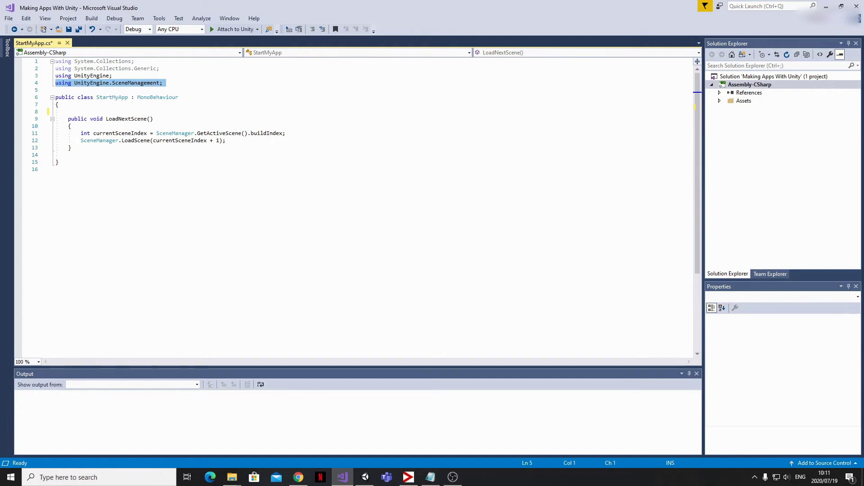
left_click(69, 154)
left_click_drag(68, 119, 154, 119)
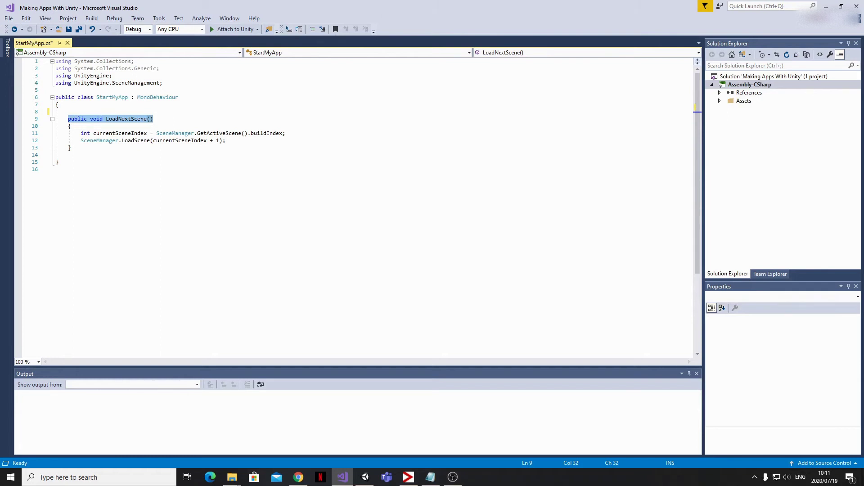
left_click_drag(80, 133, 286, 133)
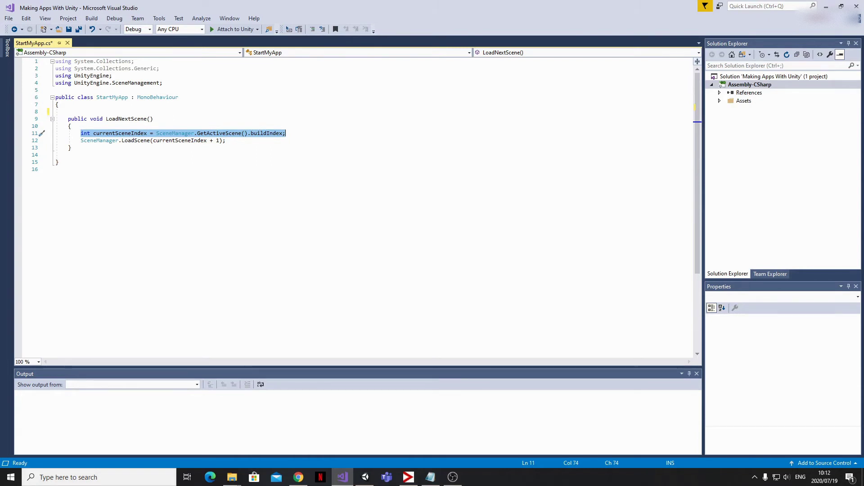
left_click_drag(80, 141, 226, 140)
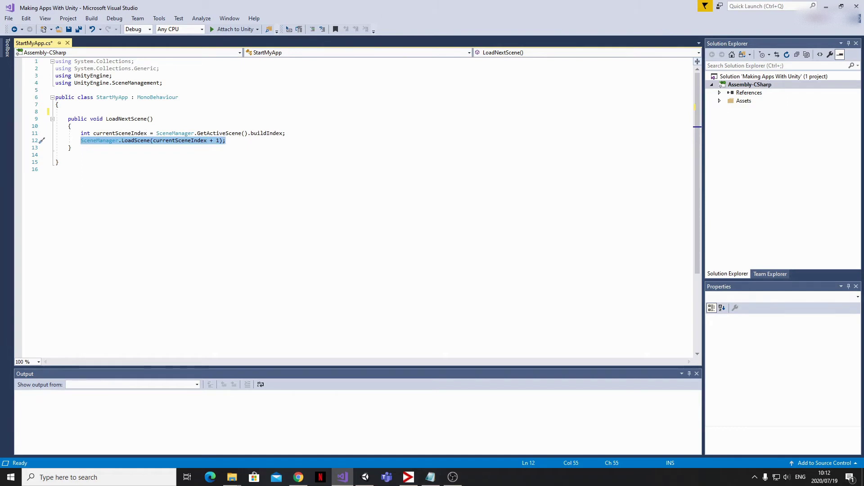
left_click(225, 140)
left_click(69, 29)
key("alt+Tab")
Duplicate the MyApp scene as Scene1, and open the copy while saving the pending changes to MyApp.
left_click(126, 390)
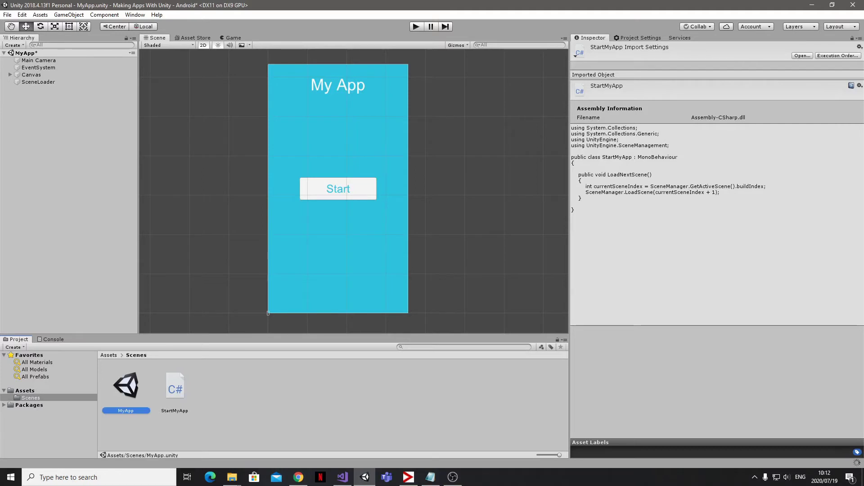
key("ctrl+d")
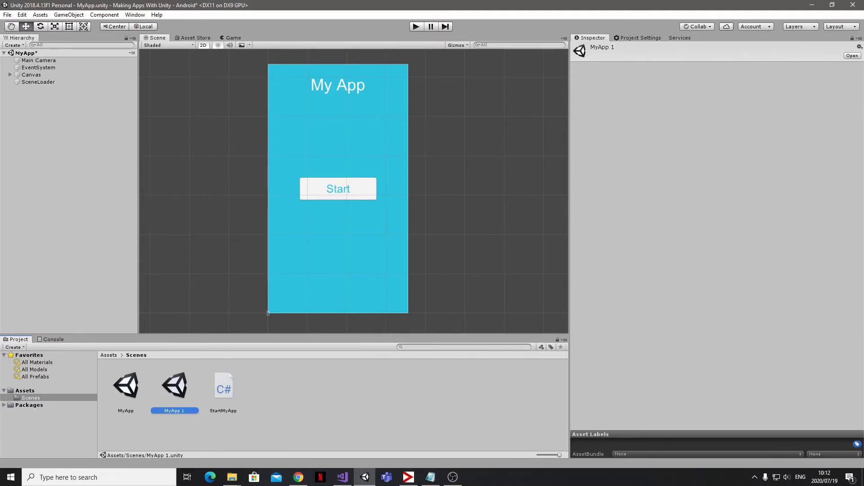
right_click(176, 387)
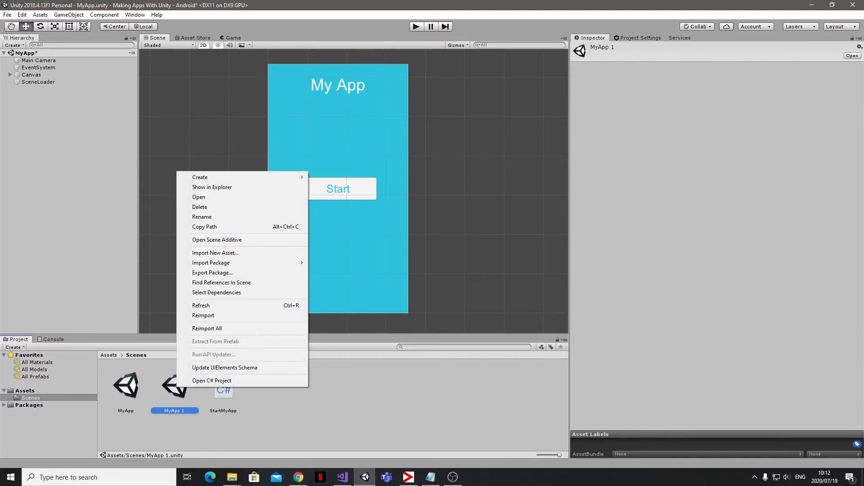
left_click(202, 217)
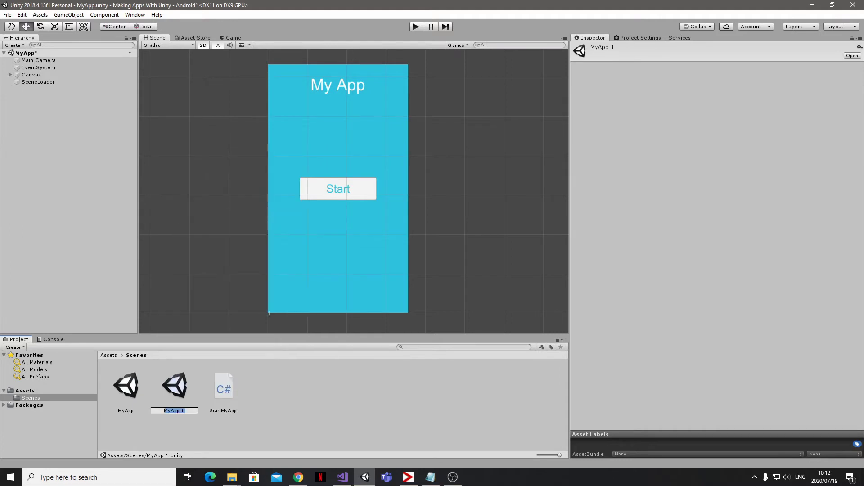
type("Scene1")
key("Return")
key("Return")
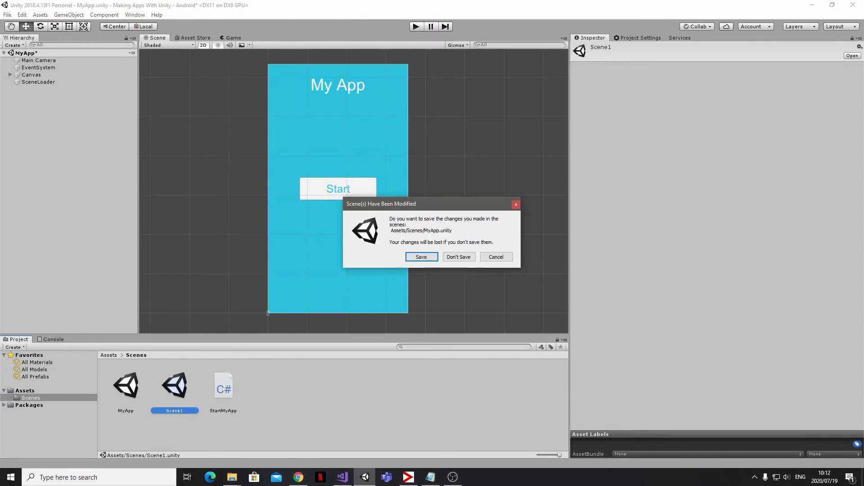
key("Return")
Delete the Start button and its label text from Scene1.
left_click(38, 88)
key("Delete")
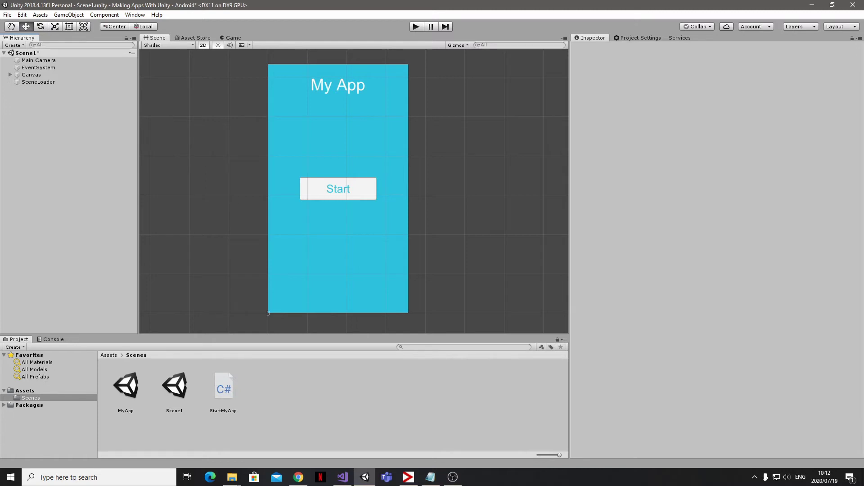
left_click(331, 189)
left_click(331, 188)
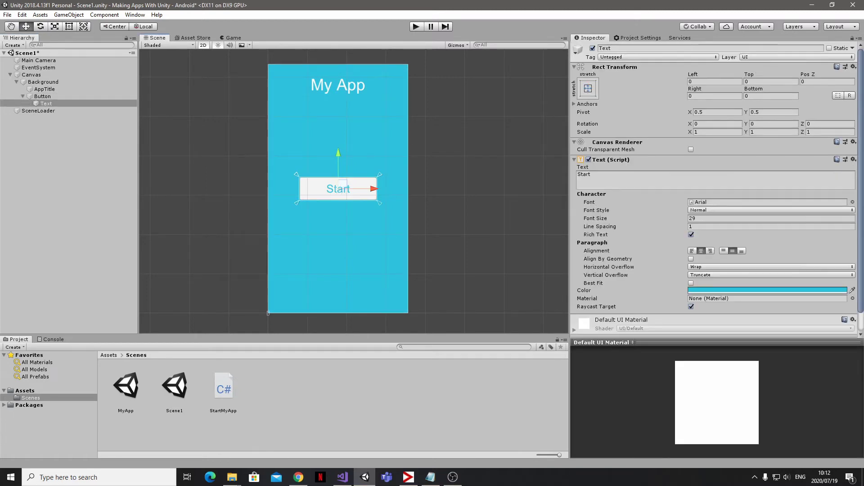
key("Delete")
left_click(338, 189)
key("Delete")
Move the AppTitle text down to Pos Y -259 and change its text to "Hello World!".
right_click(31, 75)
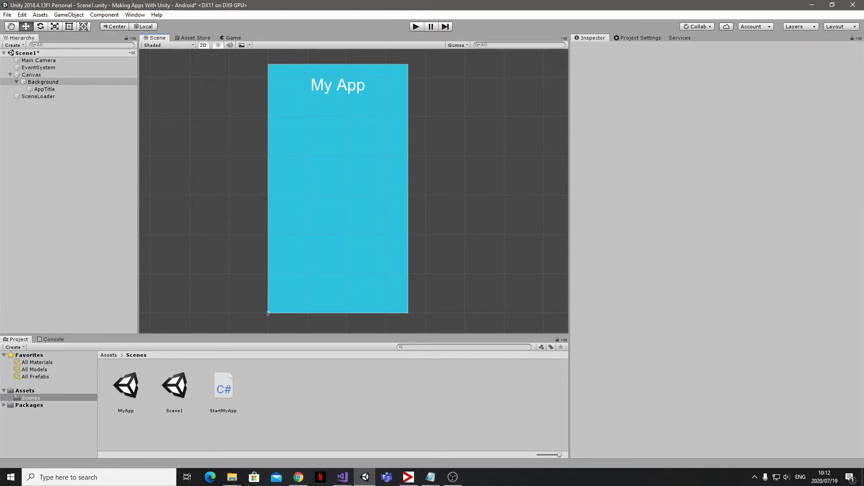
left_click(44, 88)
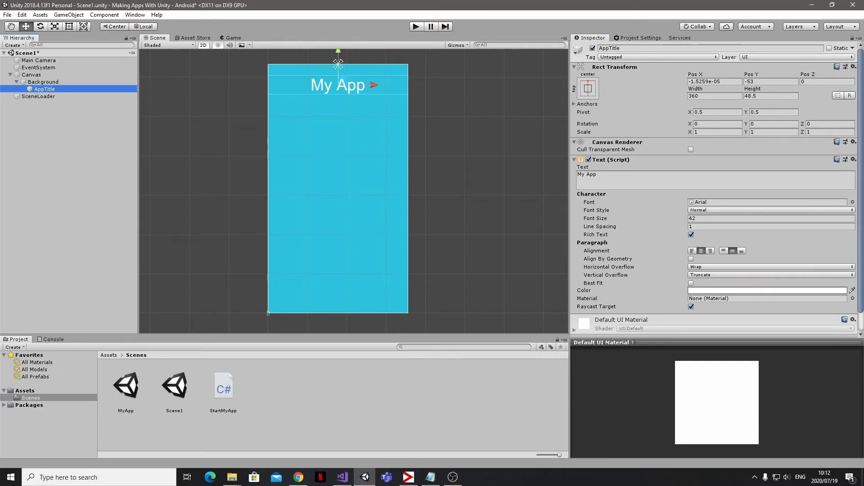
left_click_drag(338, 51, 338, 130)
left_click(586, 174)
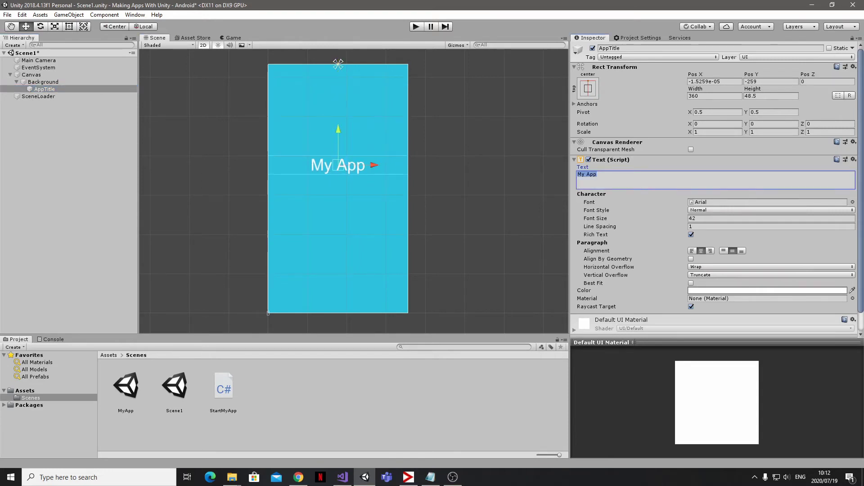
type("Hellow W")
key("BackSpace")
key("BackSpace")
key("BackSpace")
type("World!")
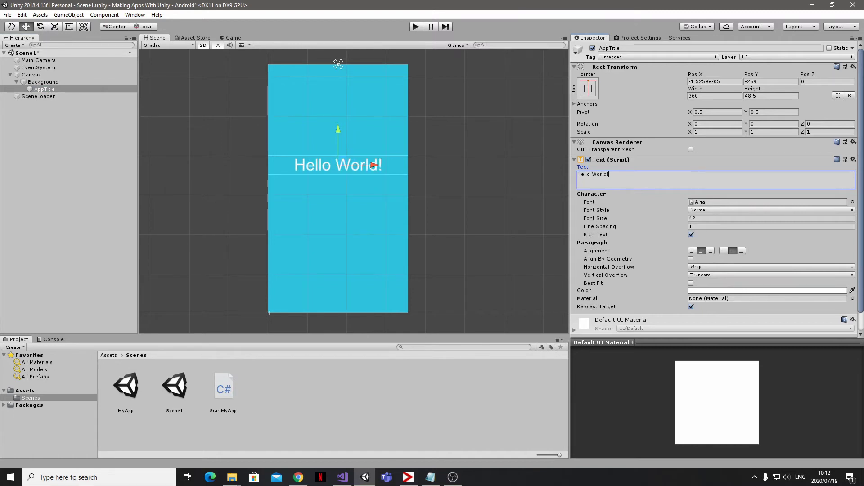
Save Scene1 and reopen the MyApp scene.
left_click(7, 14)
left_click(21, 48)
double_click(125, 386)
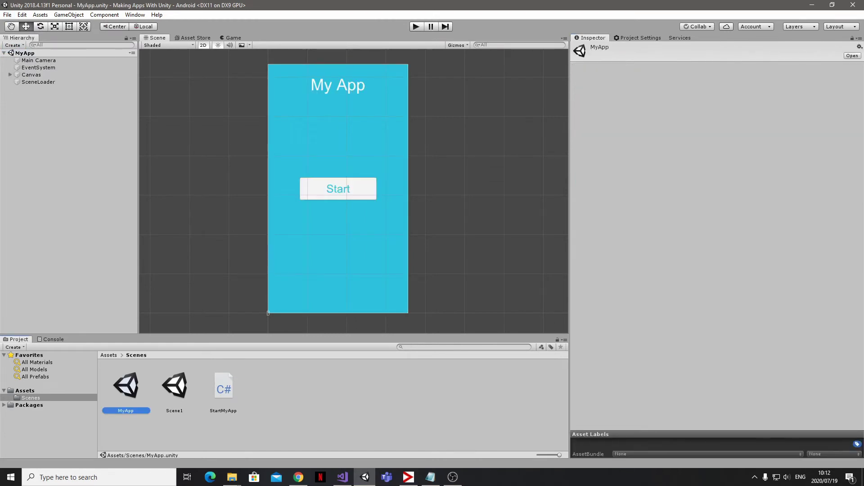
Add an On Click event to the Start button, assign SceneLoader as its object, and set the function to StartMyApp.LoadNextScene().
left_click(10, 74)
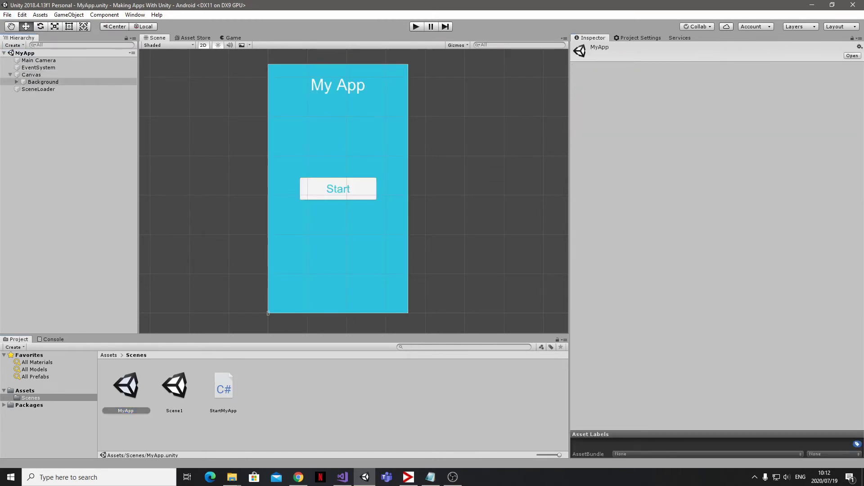
left_click(43, 82)
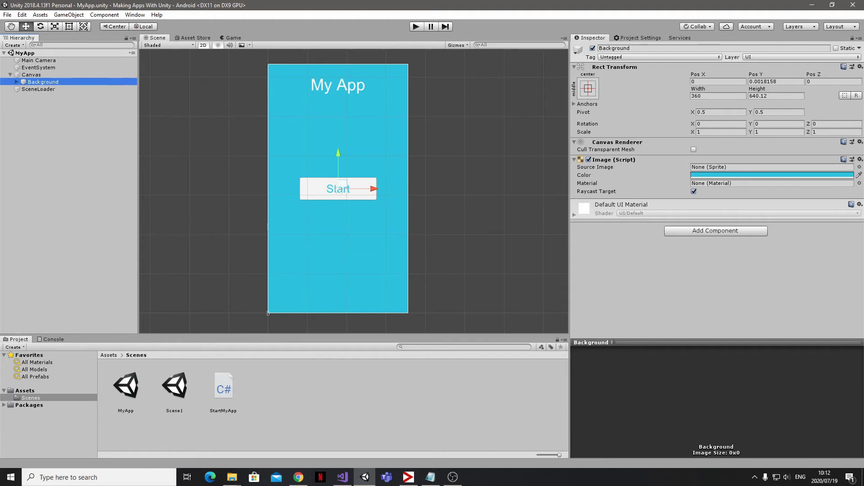
left_click(16, 82)
left_click(42, 96)
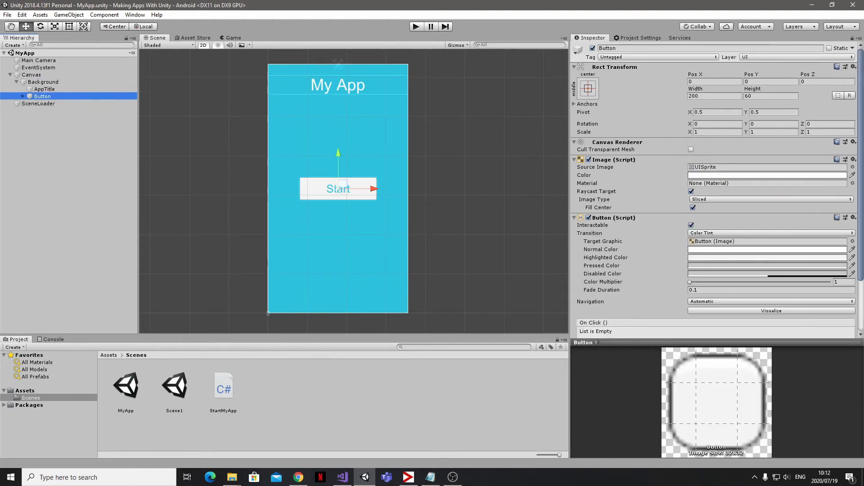
scroll(716, 189, "down", 3)
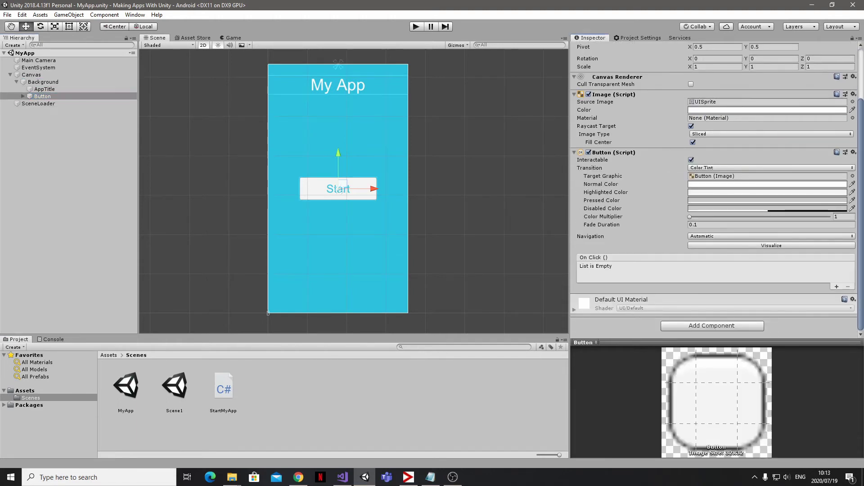
left_click(837, 286)
left_click_drag(39, 103, 617, 275)
left_click(685, 267)
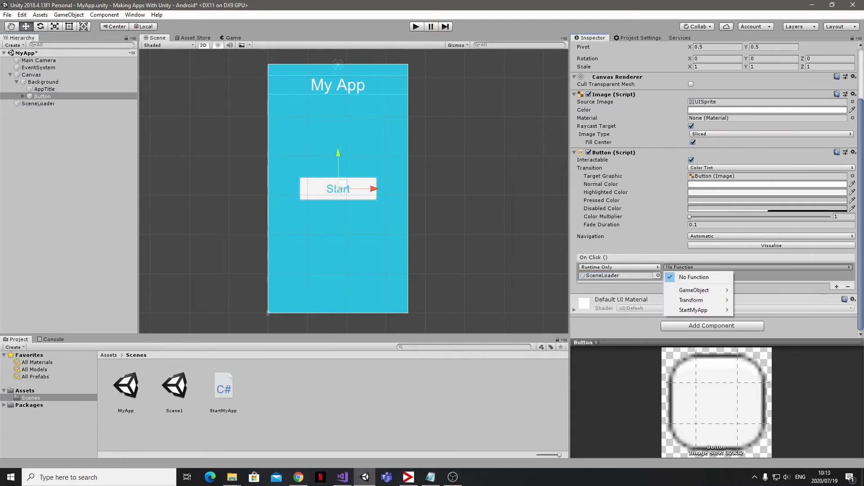
mouse_move(695, 310)
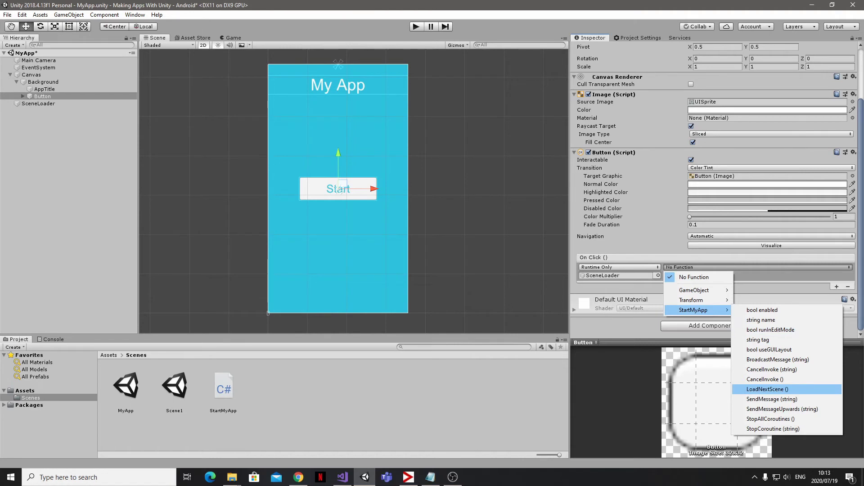
left_click(768, 389)
left_click(422, 166)
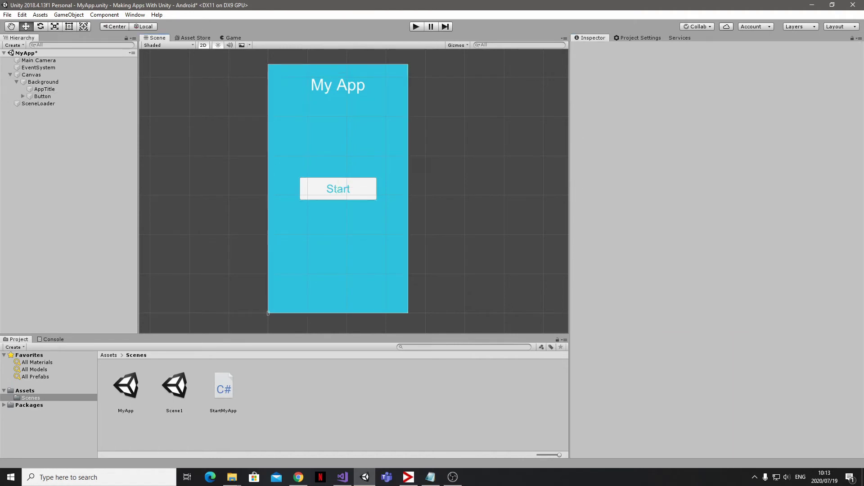
Test the Start button in Play mode and exit Play mode.
left_click(416, 26)
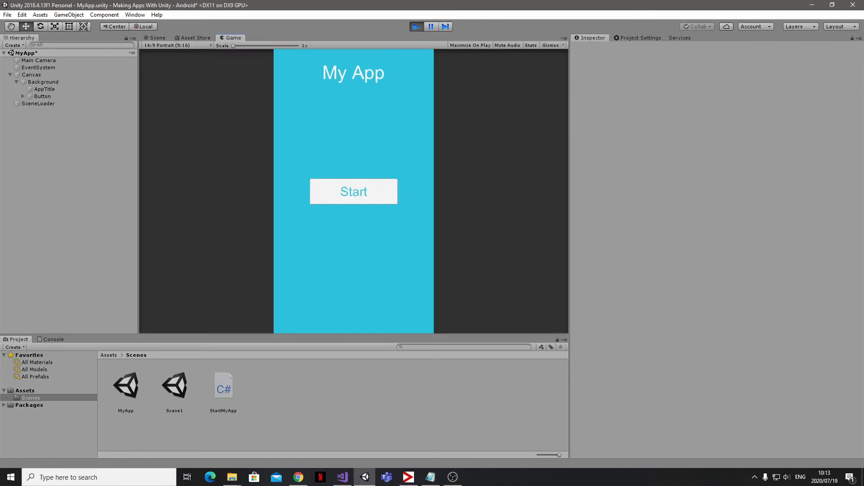
left_click(354, 191)
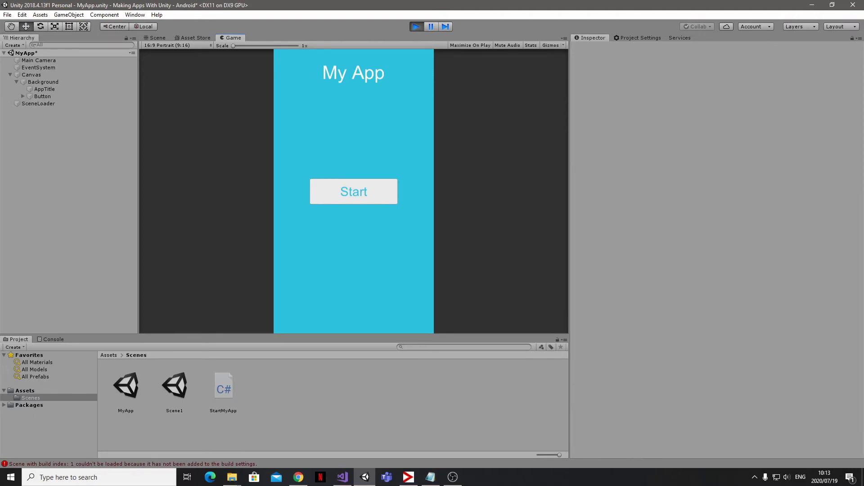
key("ctrl+p")
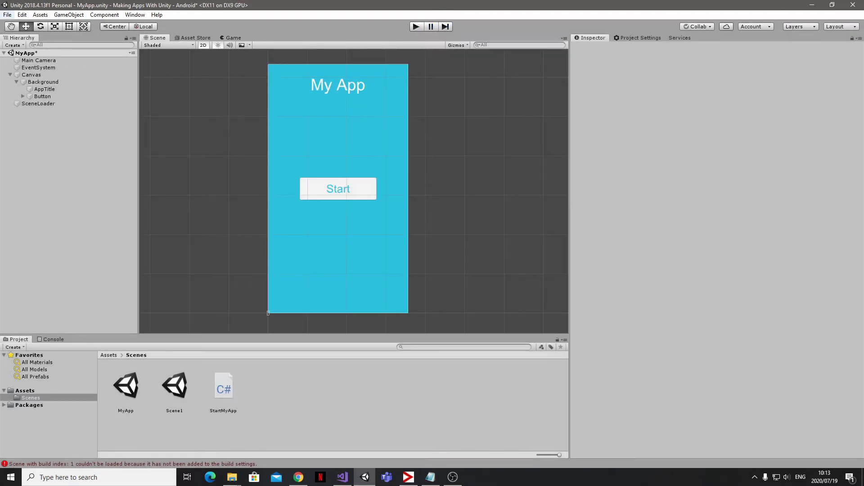
Add the MyApp and Scene1 scenes to the build settings, with MyApp first, and close the build settings.
left_click(8, 15)
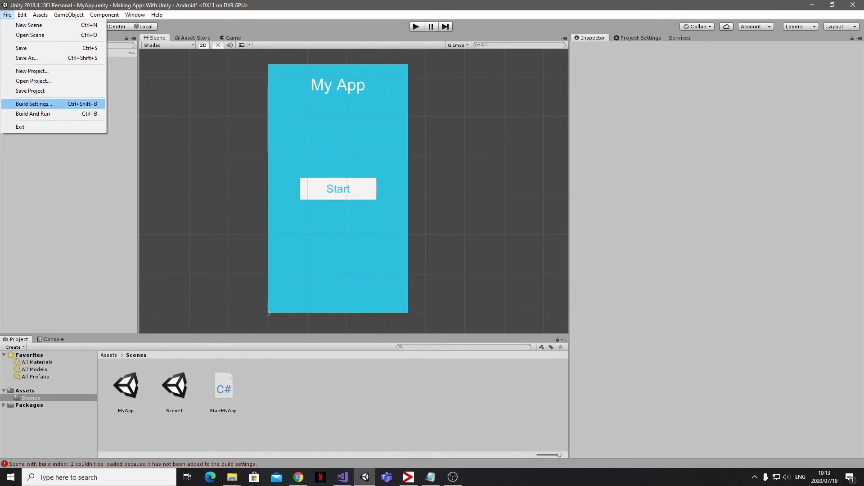
left_click(33, 104)
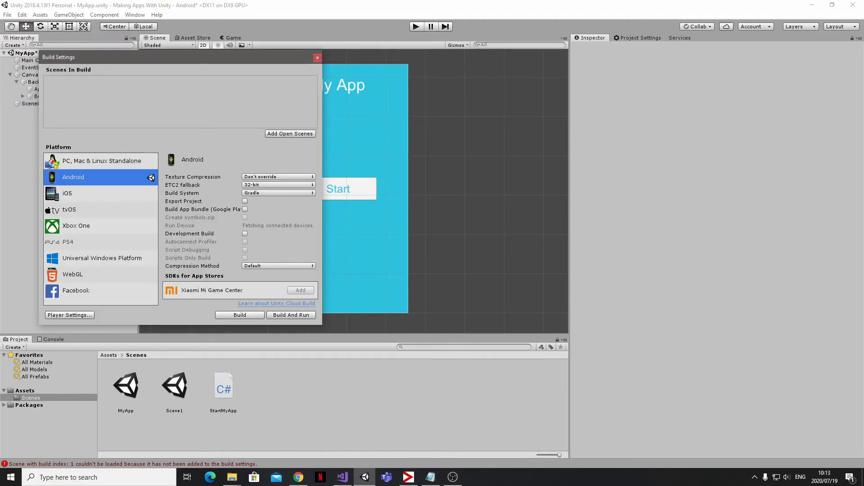
left_click(126, 386)
left_click(175, 386, "ctrl")
left_click_drag(175, 386, 180, 101)
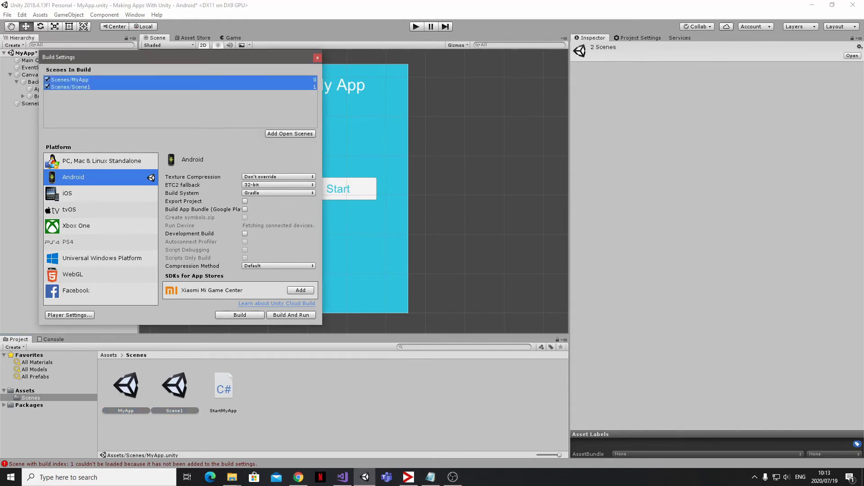
left_click(317, 57)
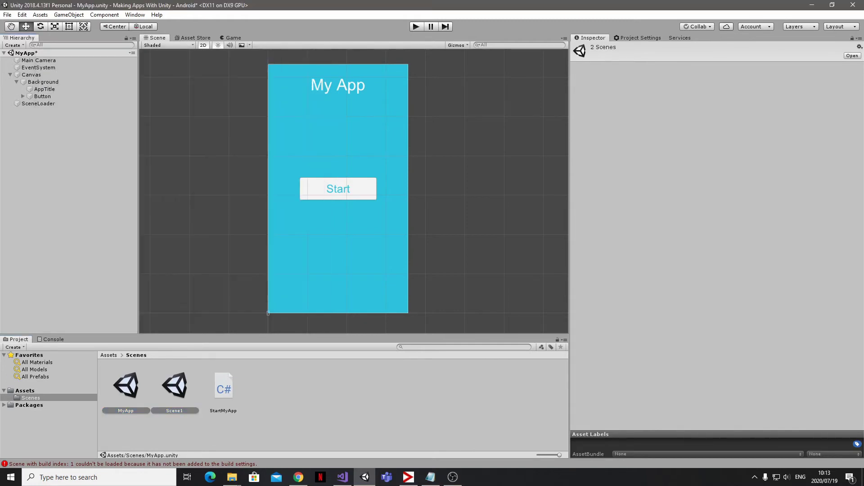
Run the MyApp scene in Play mode, load Scene1 with the Start button, and exit Play mode.
key("ctrl+p")
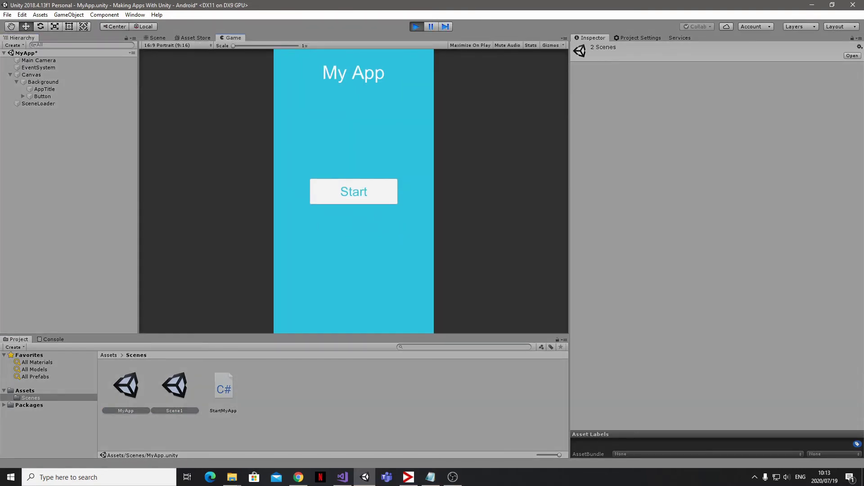
left_click(353, 191)
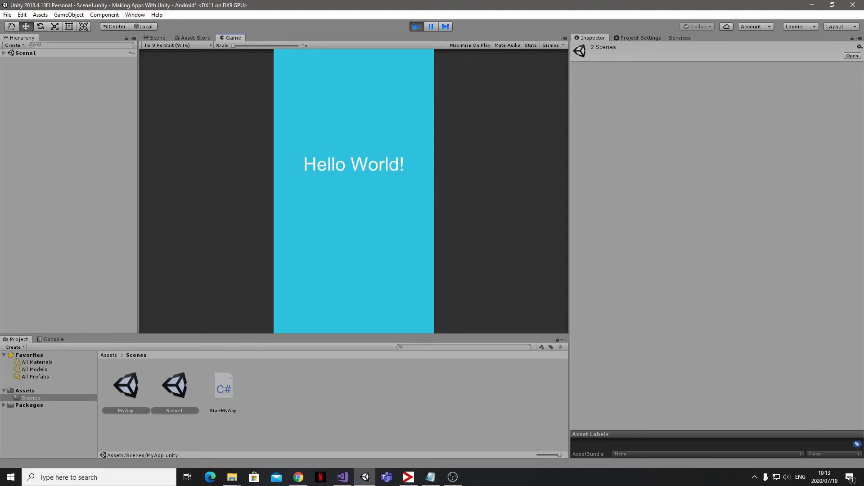
key("ctrl+p")
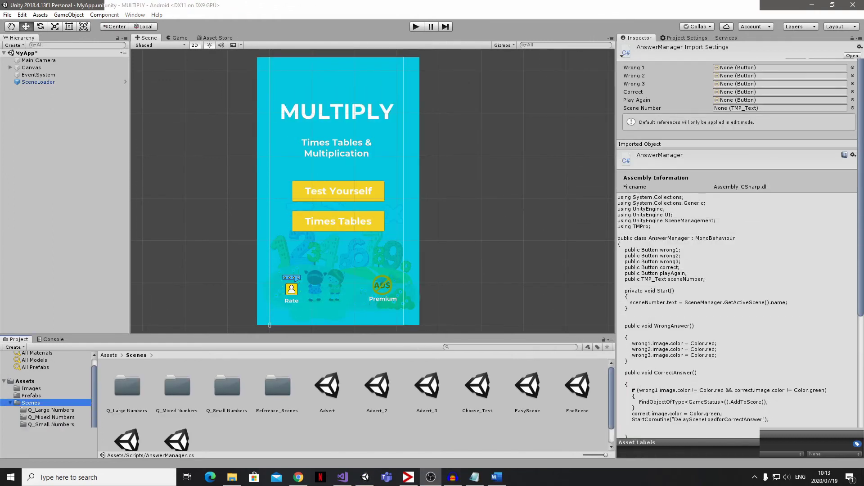
Examine the MULTIPLY project's question and reference scene folders and its GameStatus, ScoreConverter, SetHighScores and sLoader scripts.
key("Down")
key("Down")
key("Down")
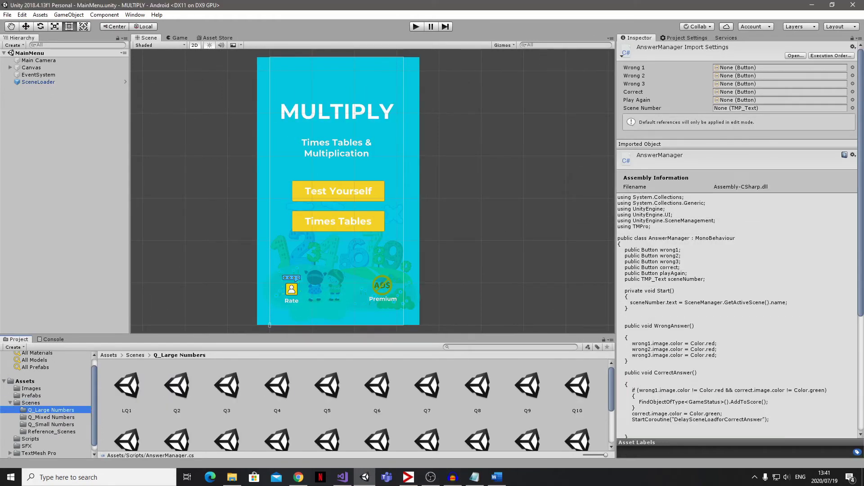
key("Down")
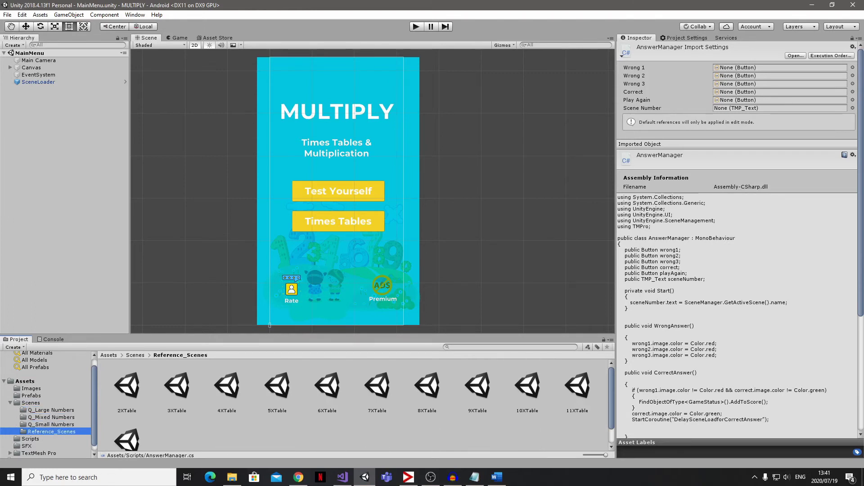
key("Down")
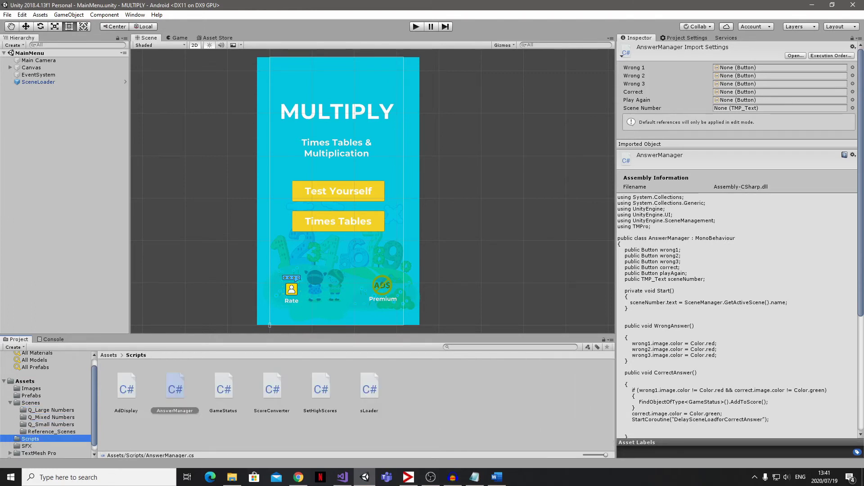
left_click(223, 389)
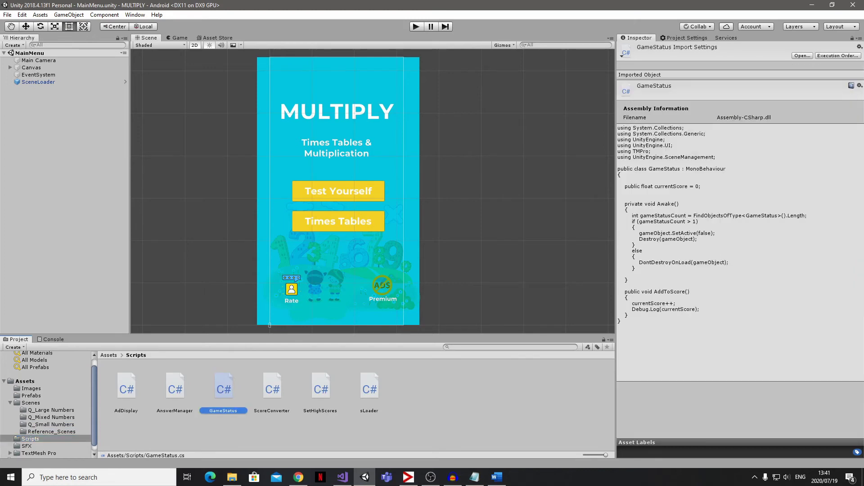
left_click(272, 389)
left_click(321, 389)
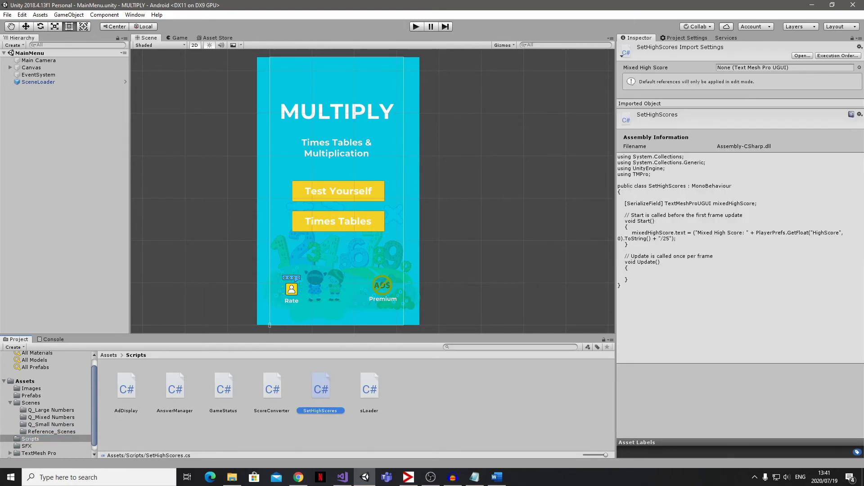
left_click(370, 389)
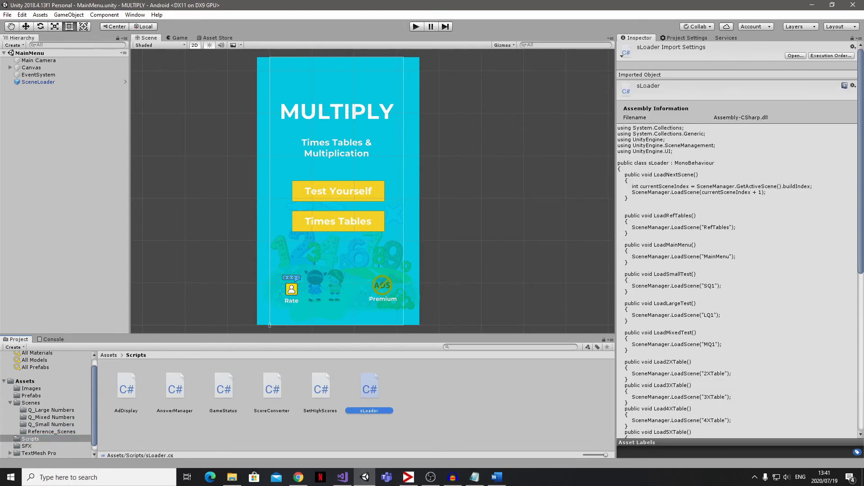
Run the MULTIPLY app in Play mode and open the 9 X Table through Times Tables.
key("ctrl+p")
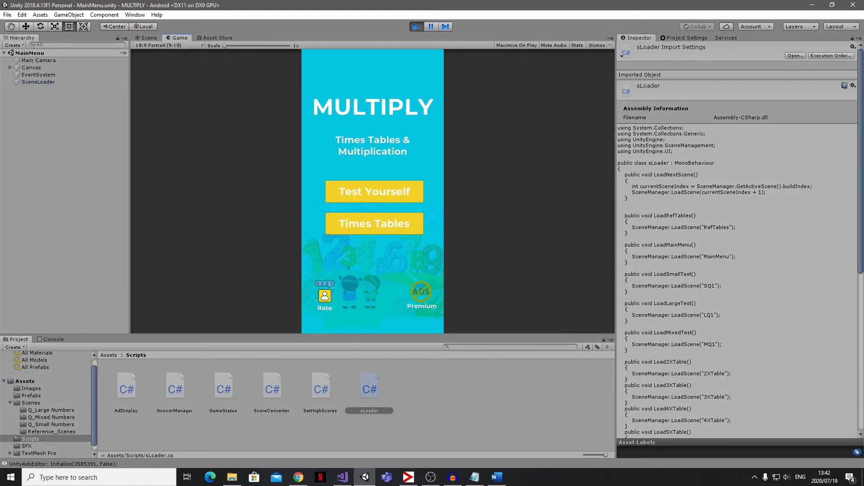
left_click(375, 222)
left_click(375, 234)
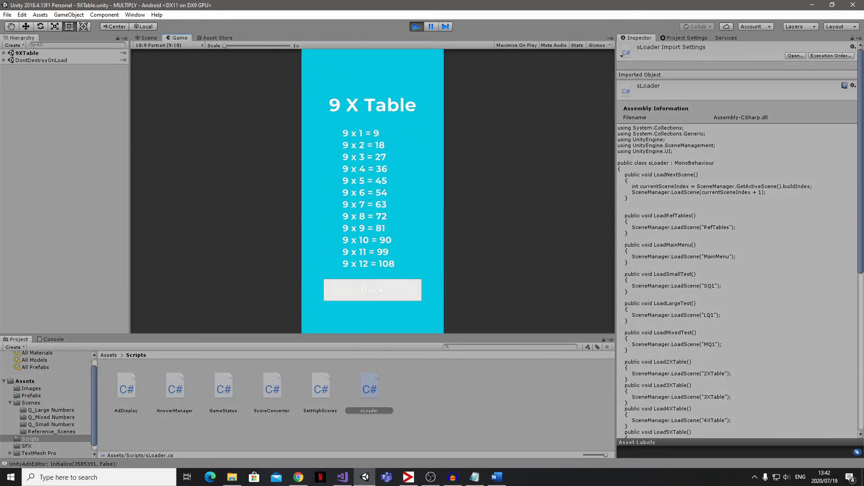